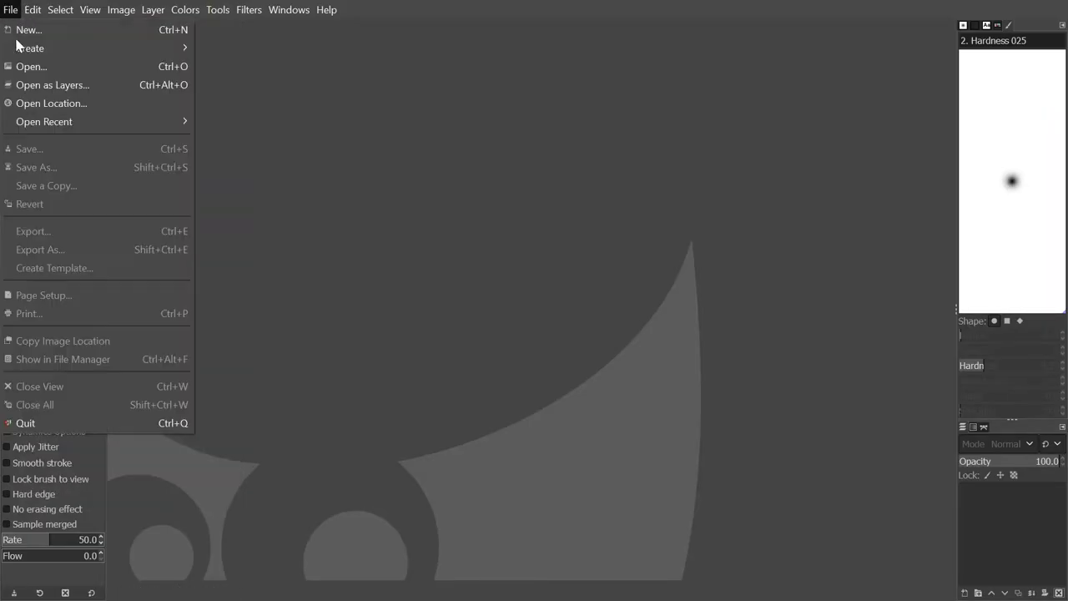
Open the image Alley.jpg from the Isolate Object folder.
{"action": "left_click", "coordinate": [27, 66]}
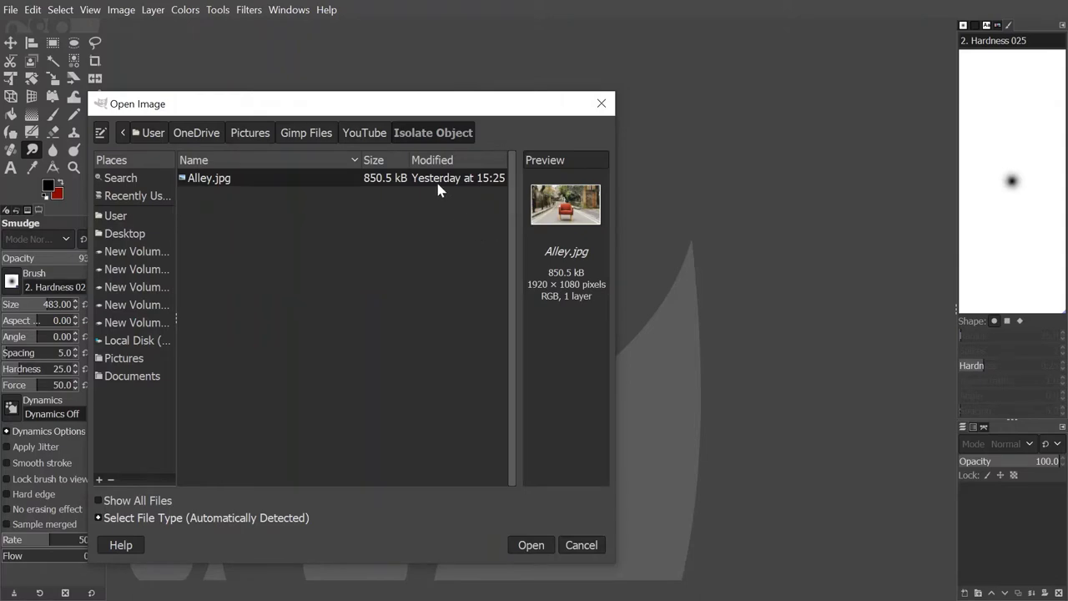
{"action": "left_click", "coordinate": [527, 546]}
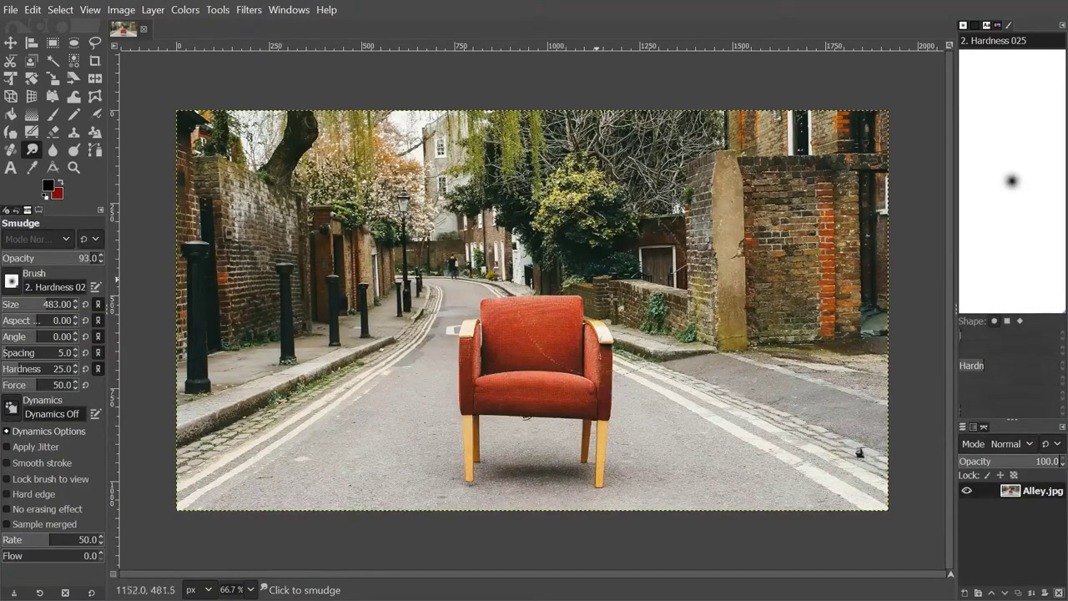
Examine the red chair's seat, wooden legs and floor shadow up close.
{"action": "scroll", "coordinate": [518, 400], "scroll_direction": "up", "scroll_amount": 4}
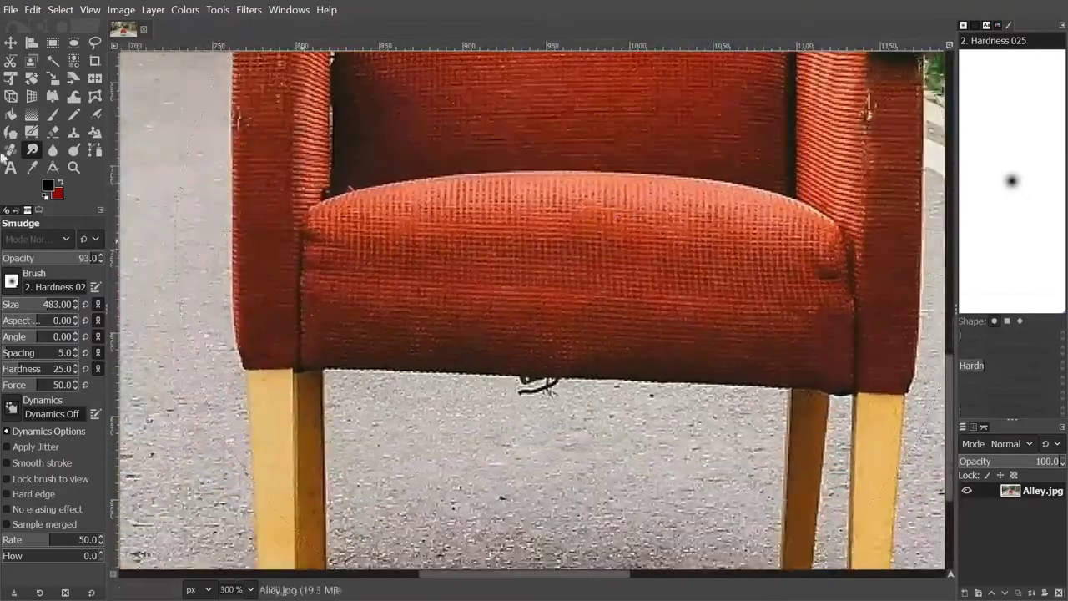
{"action": "left_click", "coordinate": [11, 42]}
{"action": "left_click_drag", "start_coordinate": [386, 405], "coordinate": [434, 109]}
{"action": "key", "text": "ctrl+z"}
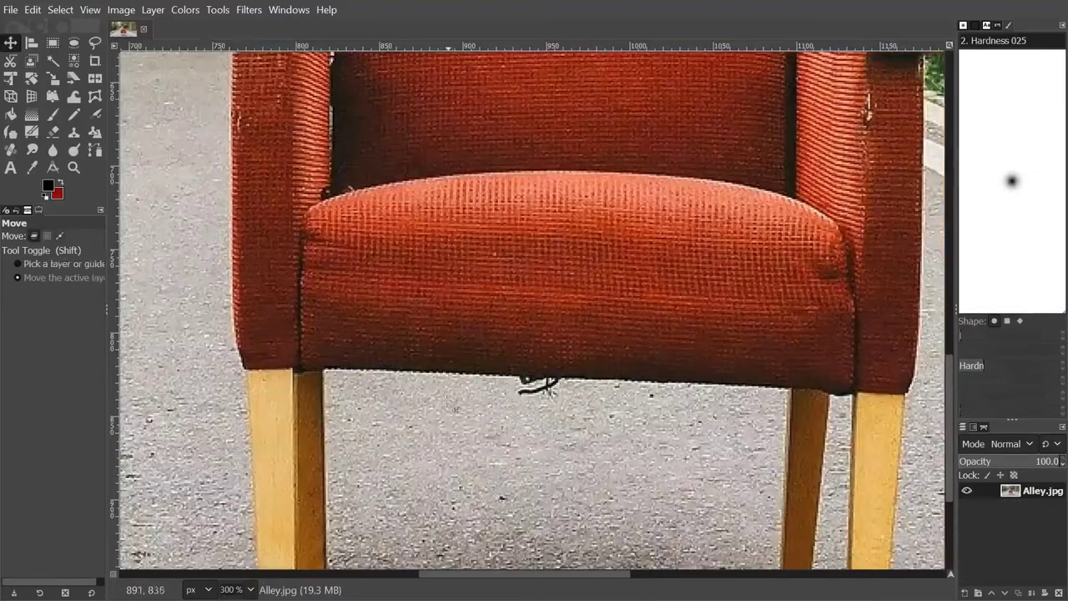
{"action": "scroll", "coordinate": [442, 420], "scroll_direction": "up", "scroll_amount": 3}
{"action": "scroll", "coordinate": [449, 333], "scroll_direction": "down", "scroll_amount": 3}
{"action": "scroll", "coordinate": [383, 386], "scroll_direction": "up", "scroll_amount": 5}
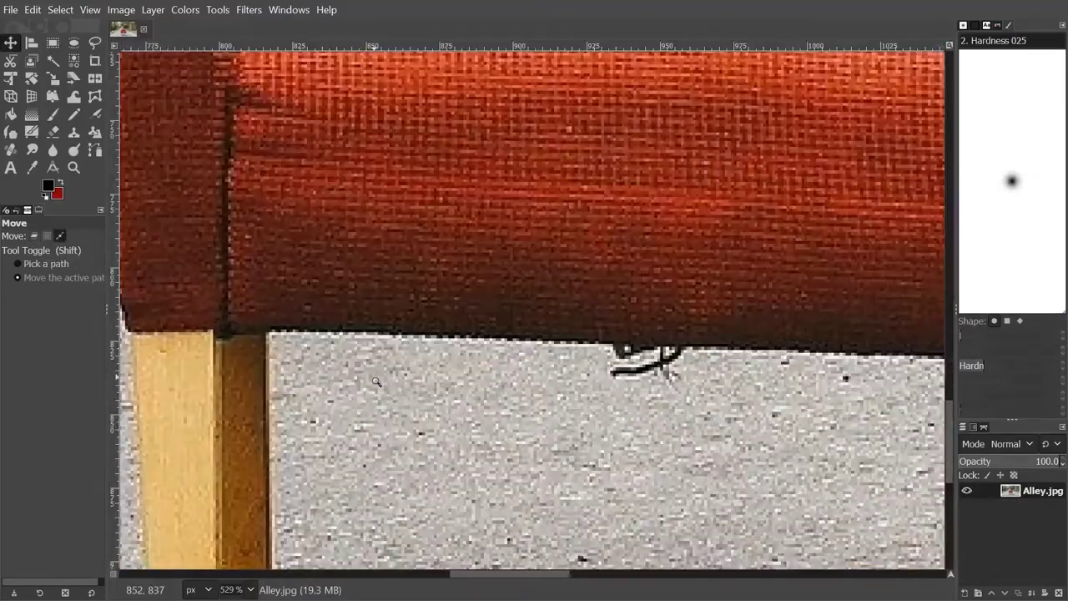
{"action": "left_click_drag", "start_coordinate": [383, 386], "coordinate": [550, 59]}
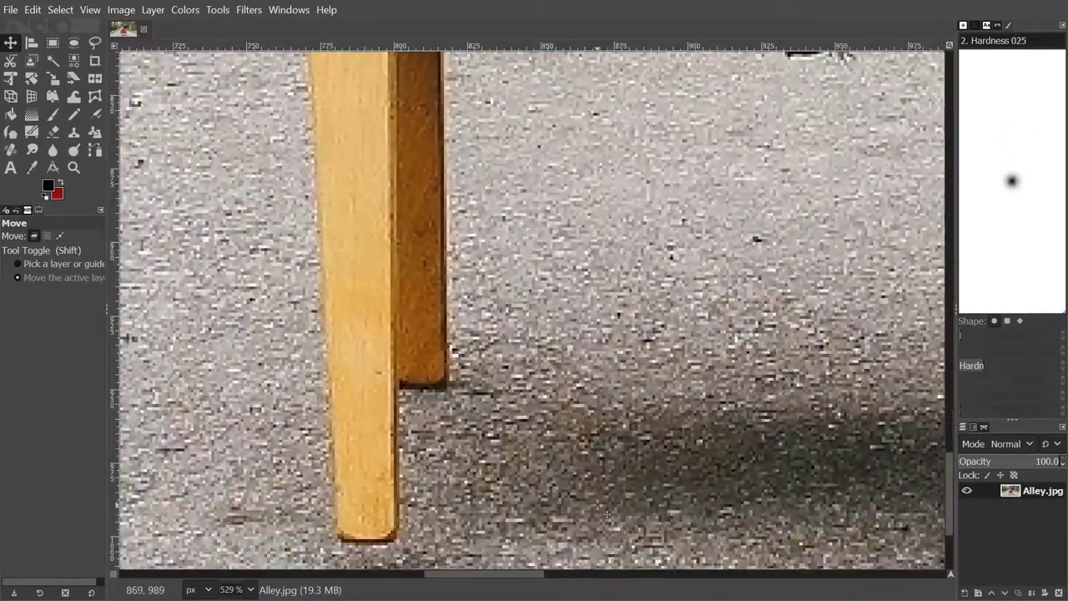
{"action": "left_click_drag", "start_coordinate": [608, 513], "coordinate": [494, 426]}
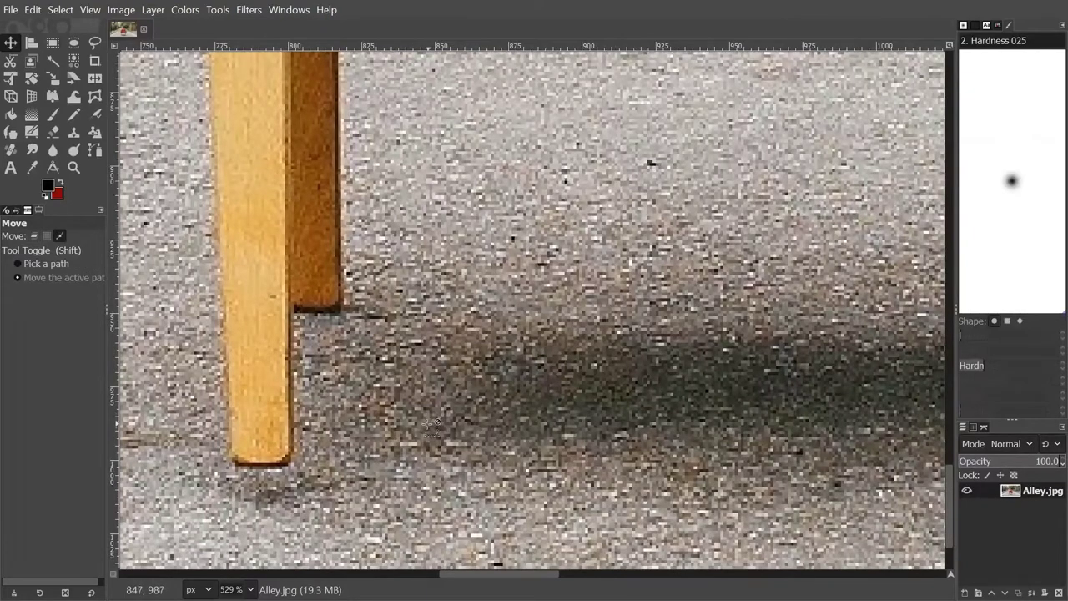
{"action": "scroll", "coordinate": [634, 383], "scroll_direction": "down", "scroll_amount": 2}
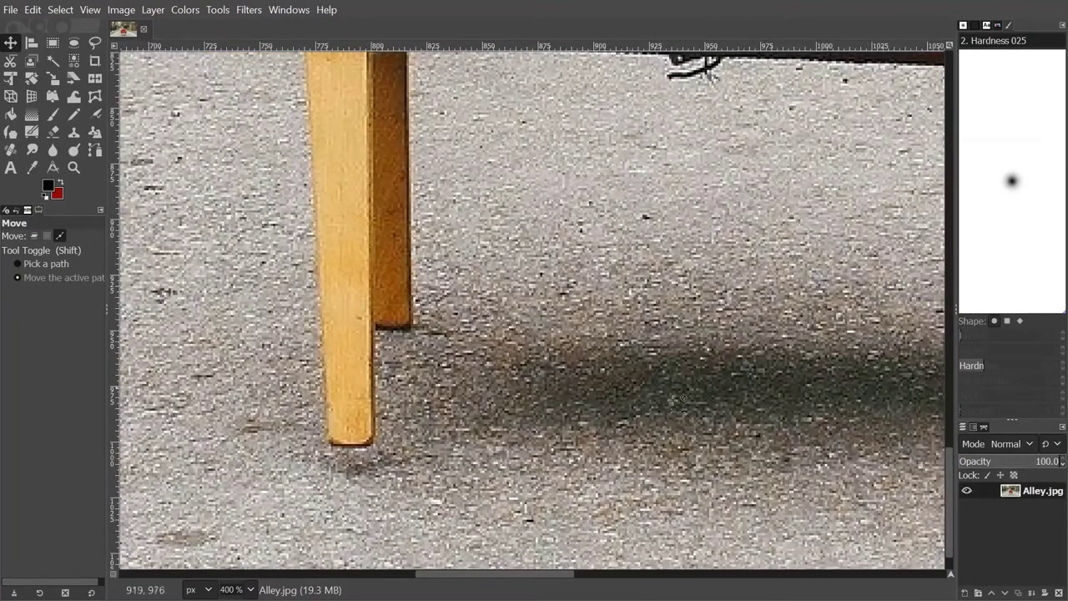
{"action": "scroll", "coordinate": [788, 427], "scroll_direction": "down", "scroll_amount": 4}
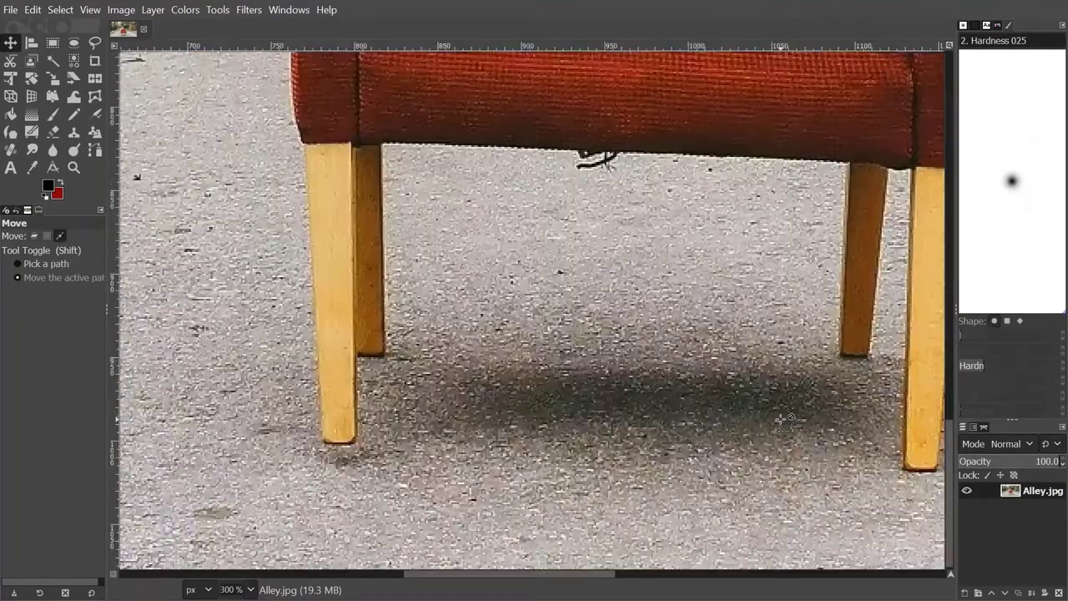
{"action": "scroll", "coordinate": [493, 332], "scroll_direction": "down", "scroll_amount": 2}
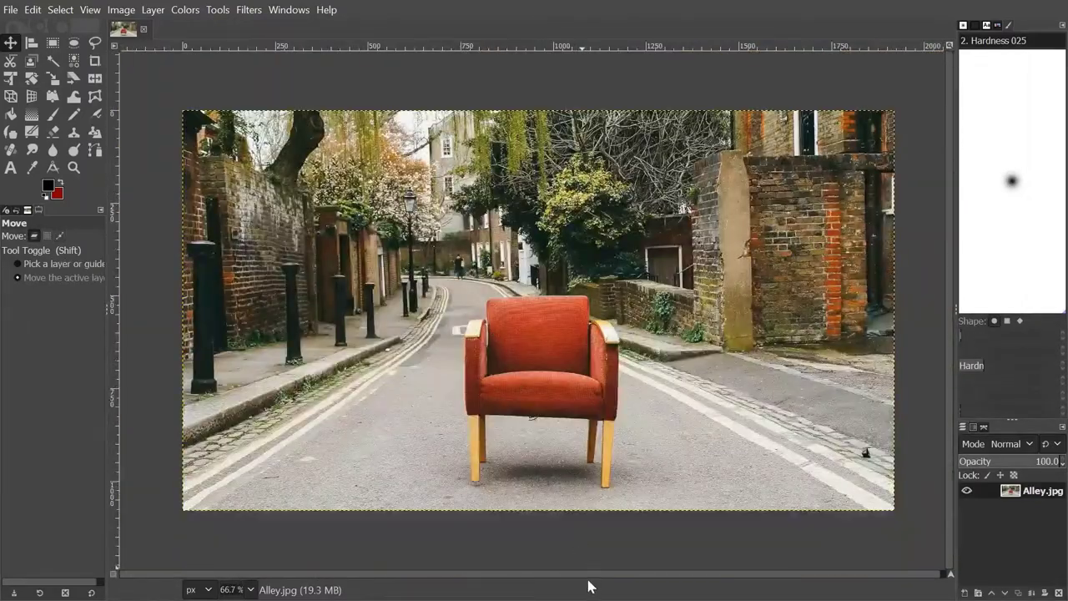
Check the chair and its surroundings at 100% zoom and return to viewing the whole image.
{"action": "key", "text": "4"}
{"action": "key", "text": "shift+ctrl+j"}
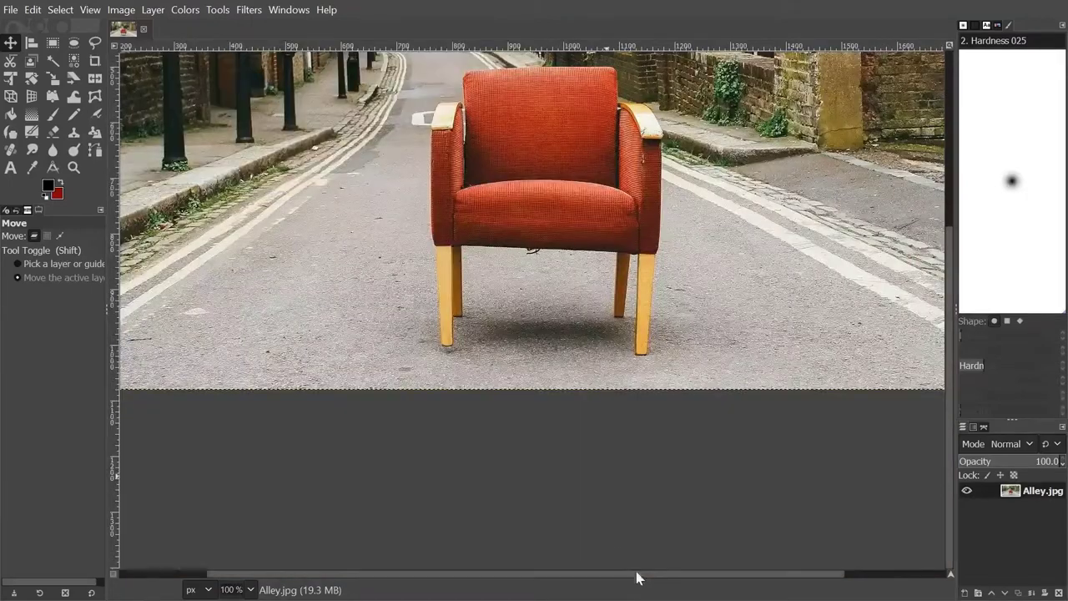
{"action": "key", "text": "1"}
{"action": "scroll", "coordinate": [656, 436], "scroll_direction": "down", "scroll_amount": 3}
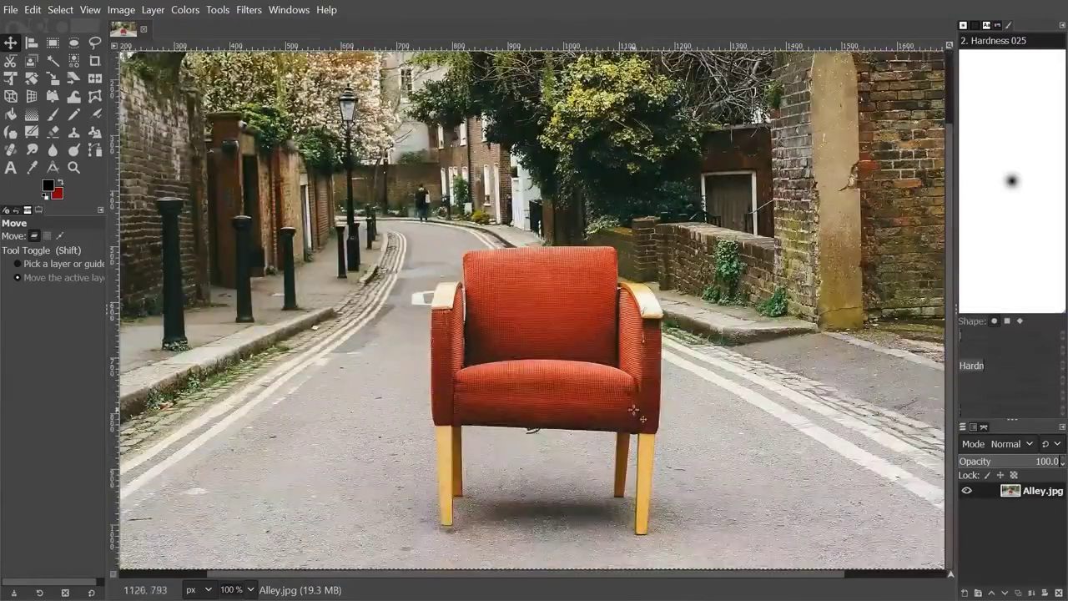
{"action": "left_click_drag", "start_coordinate": [807, 575], "coordinate": [901, 483]}
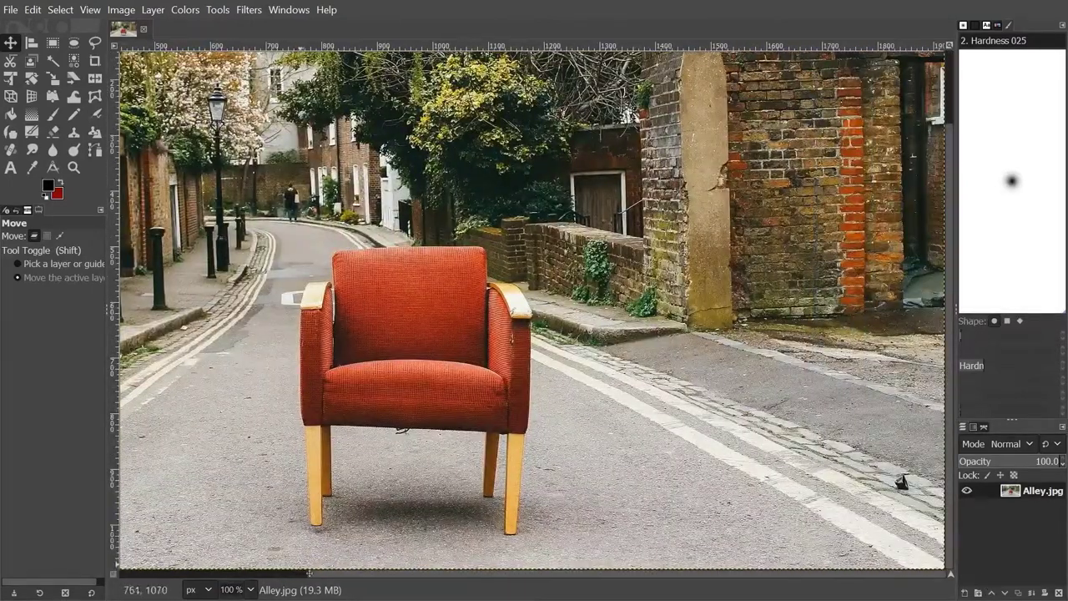
{"action": "left_click", "coordinate": [253, 590]}
{"action": "left_click", "coordinate": [249, 517]}
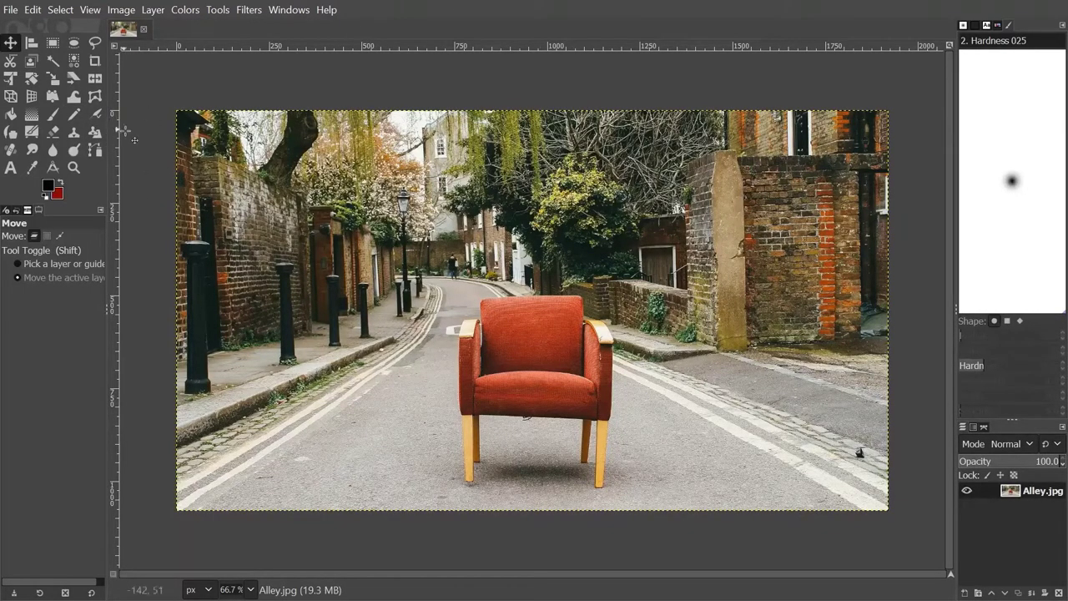
Roughly outline the red chair with the Foreground Select tool and accept the outline for refining.
{"action": "left_click", "coordinate": [95, 149]}
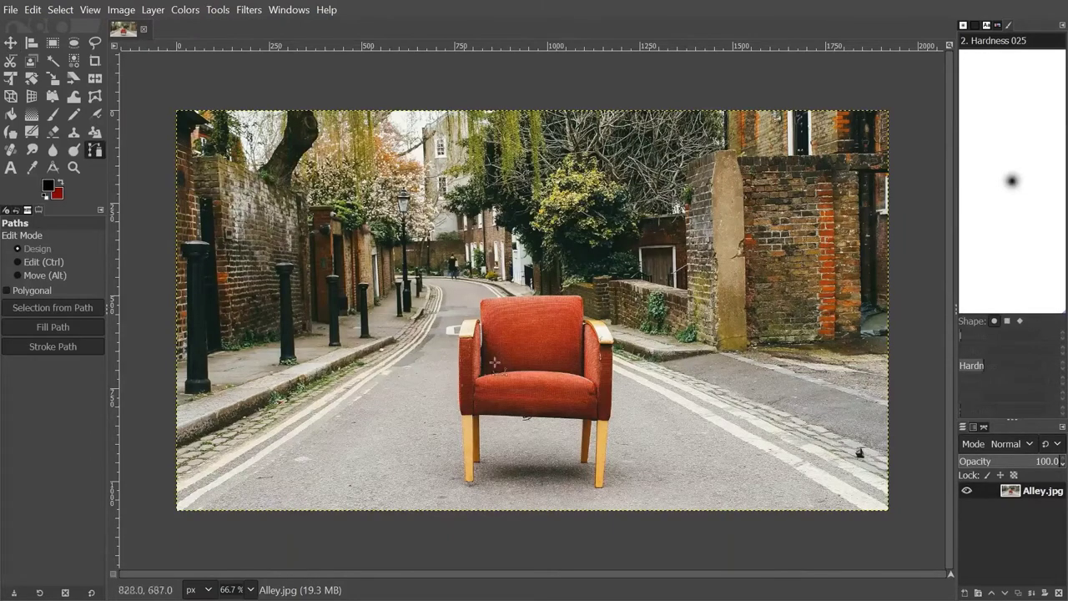
{"action": "left_click", "coordinate": [101, 41]}
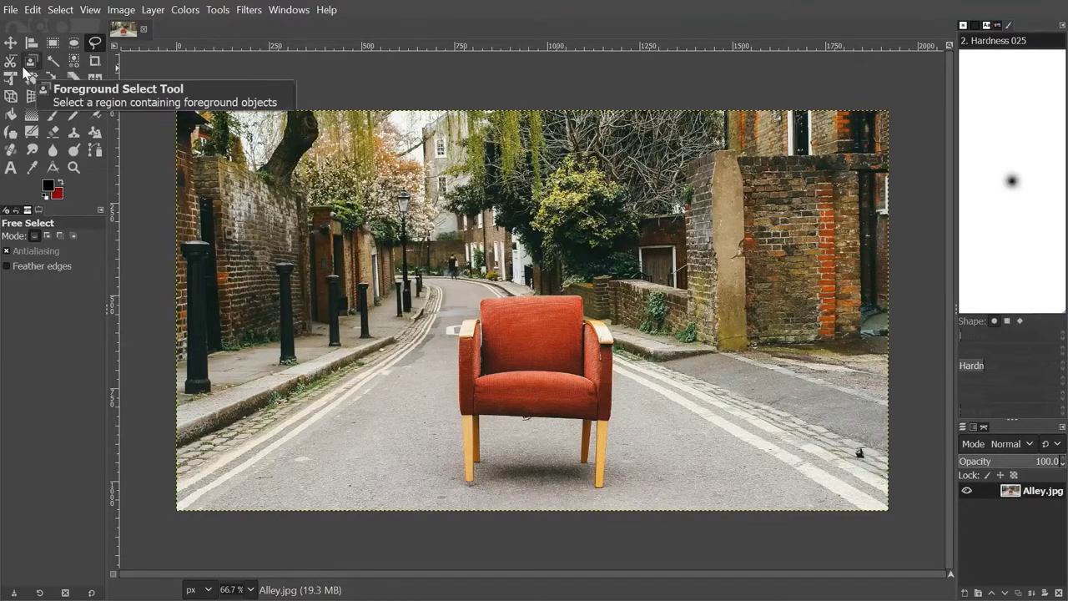
{"action": "left_click", "coordinate": [30, 62]}
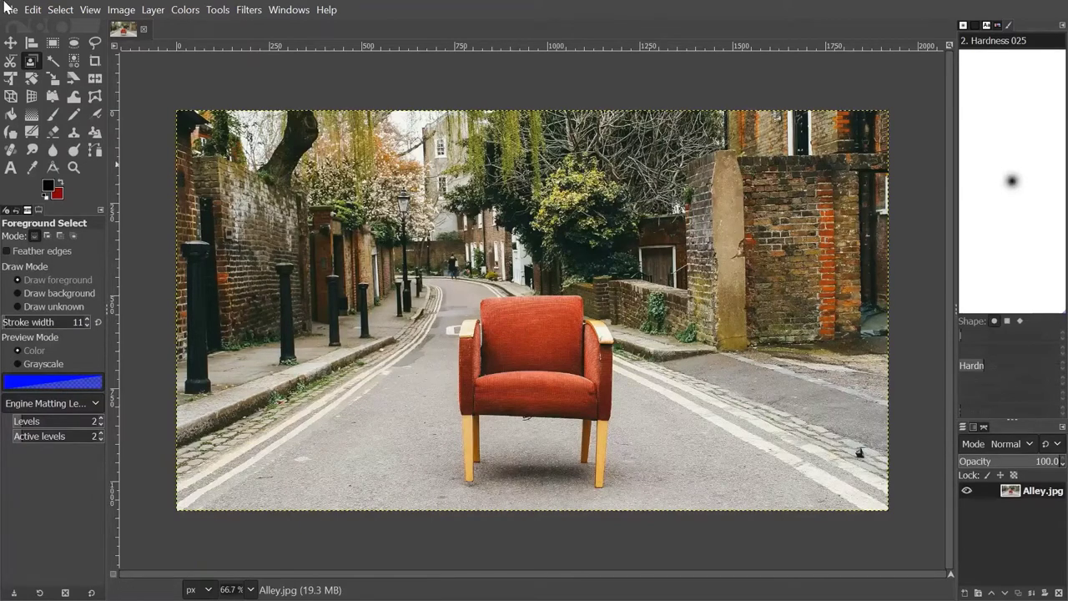
{"action": "mouse_move", "coordinate": [278, 267]}
{"action": "left_mouse_down"}
{"action": "mouse_move", "coordinate": [556, 524]}
{"action": "mouse_move", "coordinate": [600, 246]}
{"action": "mouse_move", "coordinate": [286, 250]}
{"action": "mouse_move", "coordinate": [284, 268]}
{"action": "left_mouse_up"}
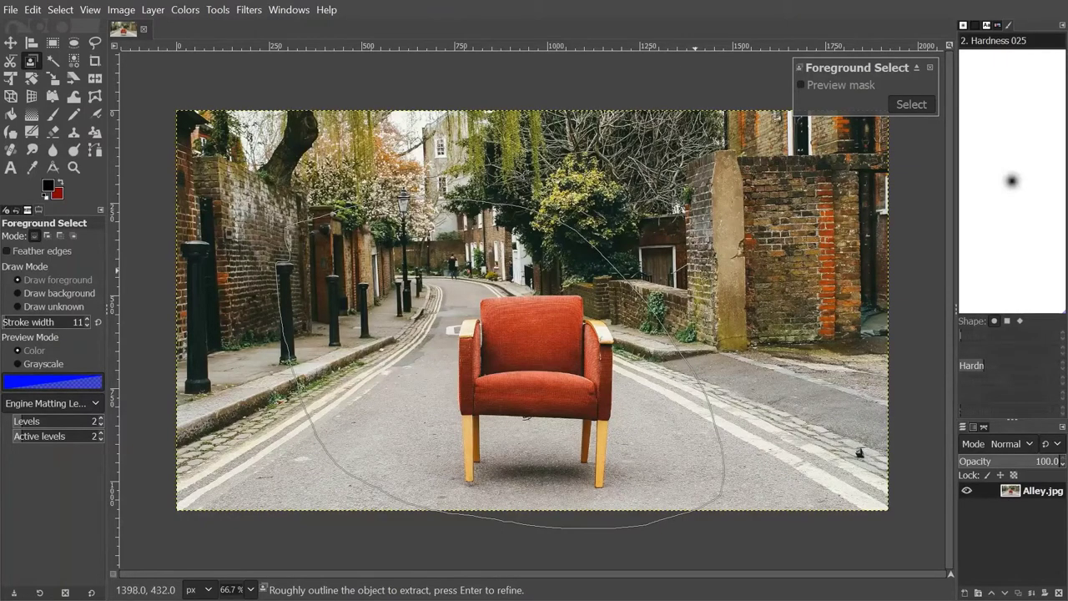
{"action": "key", "text": "Return"}
Paint over the chair's backrest as foreground, using a stroke width of 78, and turn the mask into a selection.
{"action": "scroll", "coordinate": [552, 373], "scroll_direction": "up", "scroll_amount": 3}
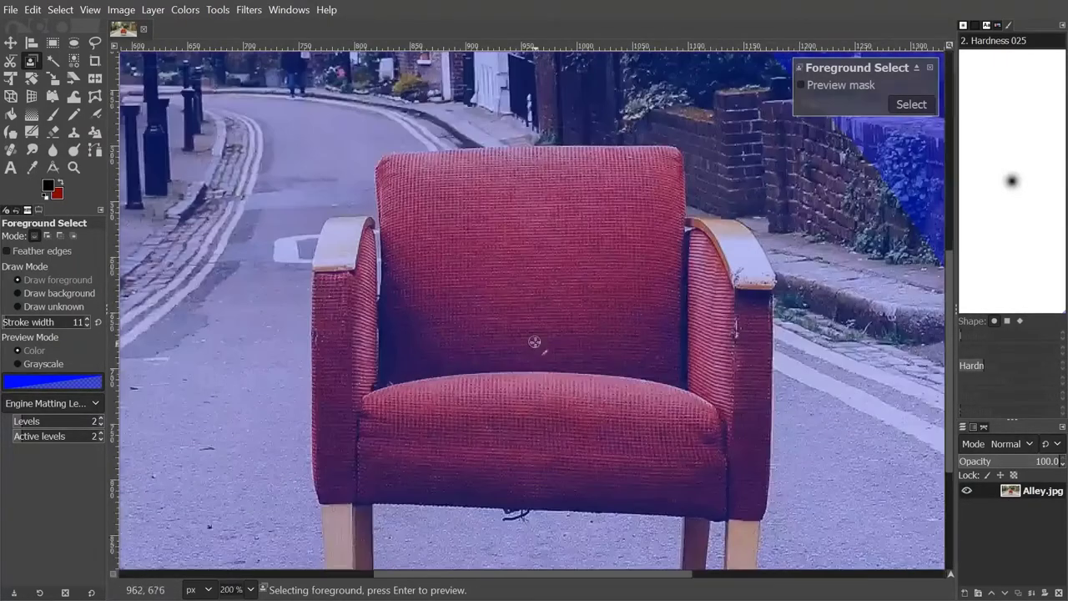
{"action": "left_click_drag", "start_coordinate": [513, 308], "coordinate": [519, 408]}
{"action": "mouse_move", "coordinate": [552, 360]}
{"action": "left_mouse_down"}
{"action": "mouse_move", "coordinate": [533, 404]}
{"action": "mouse_move", "coordinate": [526, 388]}
{"action": "mouse_move", "coordinate": [502, 378]}
{"action": "mouse_move", "coordinate": [442, 315]}
{"action": "left_mouse_up"}
{"action": "scroll", "coordinate": [479, 254], "scroll_direction": "up", "scroll_amount": 2}
{"action": "left_click_drag", "start_coordinate": [581, 237], "coordinate": [524, 240]}
{"action": "left_click_drag", "start_coordinate": [443, 182], "coordinate": [465, 338]}
{"action": "left_click", "coordinate": [9, 320]}
{"action": "mouse_move", "coordinate": [381, 251]}
{"action": "left_mouse_down"}
{"action": "mouse_move", "coordinate": [370, 263]}
{"action": "mouse_move", "coordinate": [548, 358]}
{"action": "mouse_move", "coordinate": [595, 228]}
{"action": "left_mouse_up"}
{"action": "scroll", "coordinate": [624, 267], "scroll_direction": "down", "scroll_amount": 1}
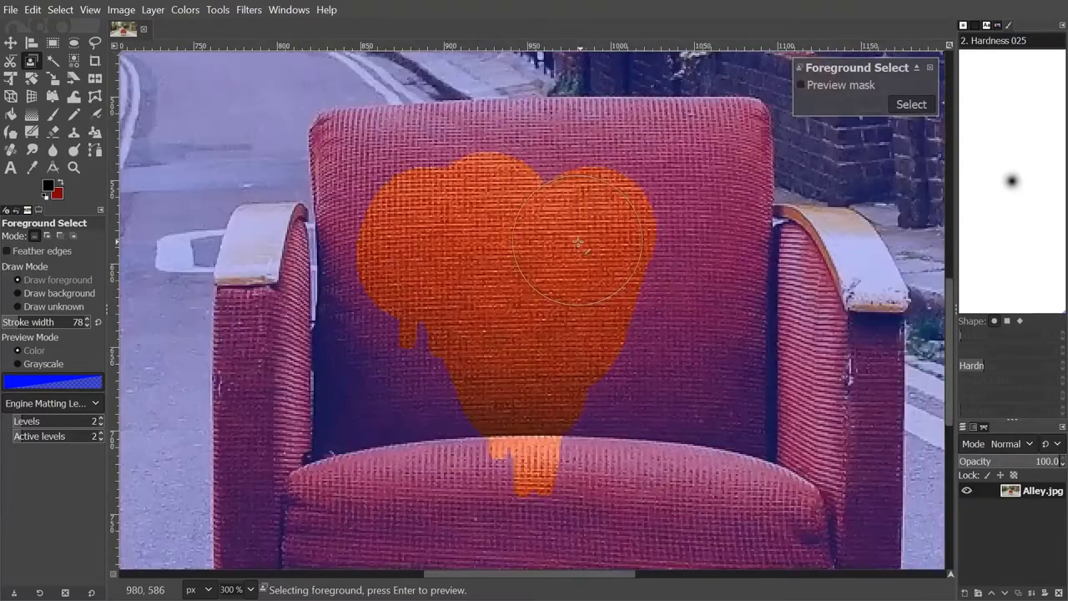
{"action": "left_click", "coordinate": [908, 106]}
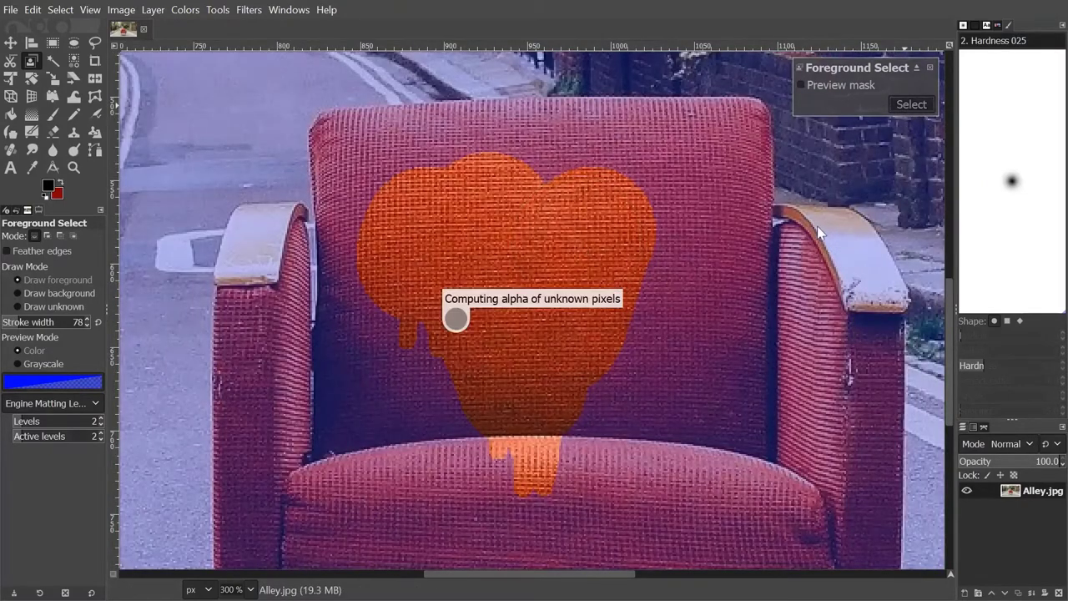
Inspect the selection edges around the chair and clear the selection.
{"action": "right_click", "coordinate": [782, 155]}
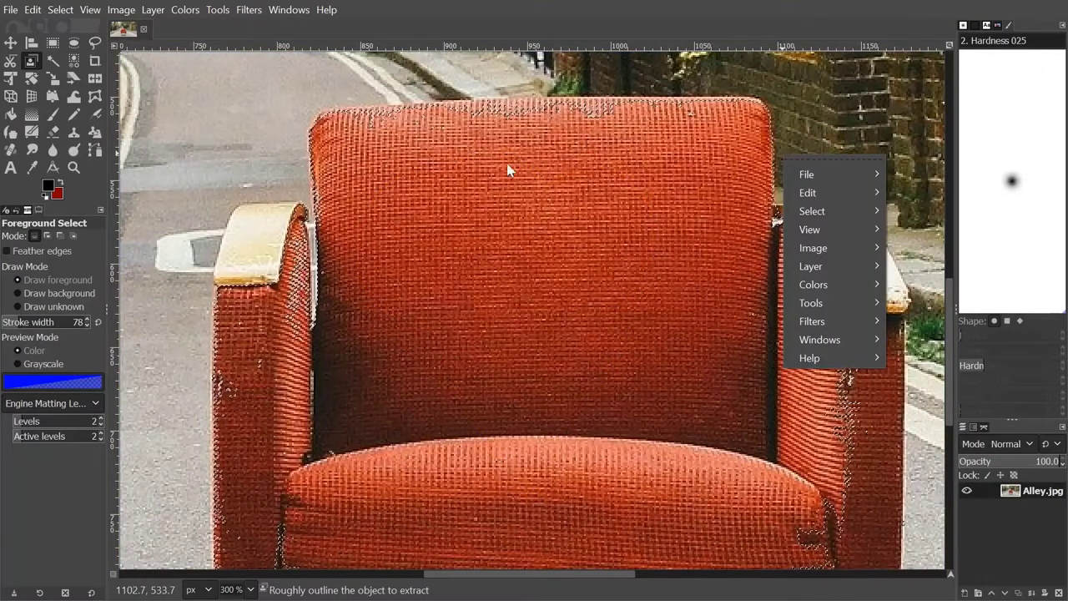
{"action": "left_click", "coordinate": [94, 87]}
{"action": "scroll", "coordinate": [312, 162], "scroll_direction": "down", "scroll_amount": 1}
{"action": "scroll", "coordinate": [372, 227], "scroll_direction": "down", "scroll_amount": 1}
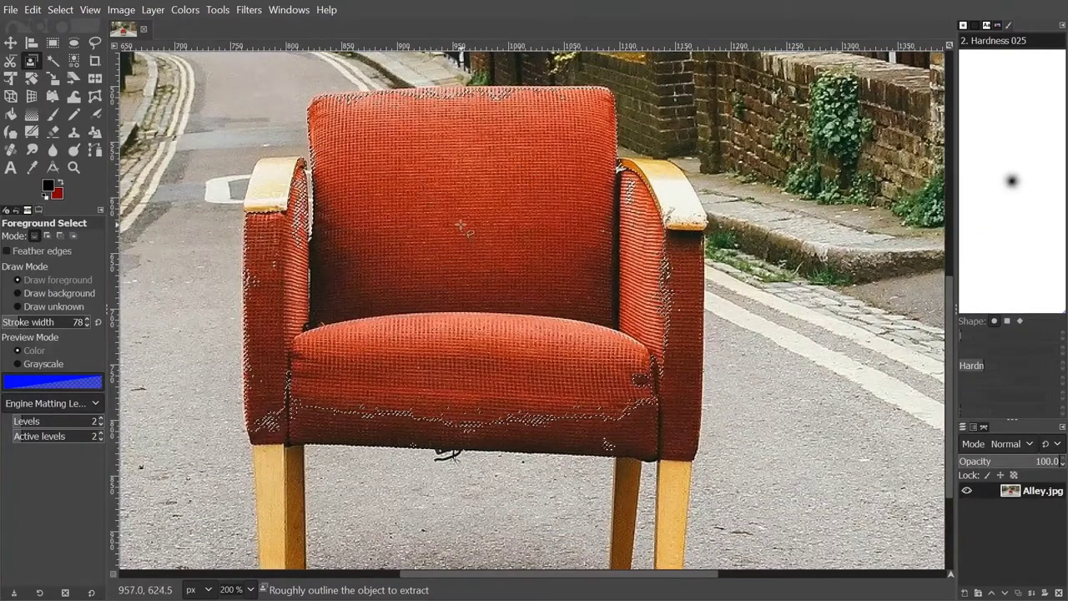
{"action": "left_click_drag", "start_coordinate": [446, 174], "coordinate": [456, 177]}
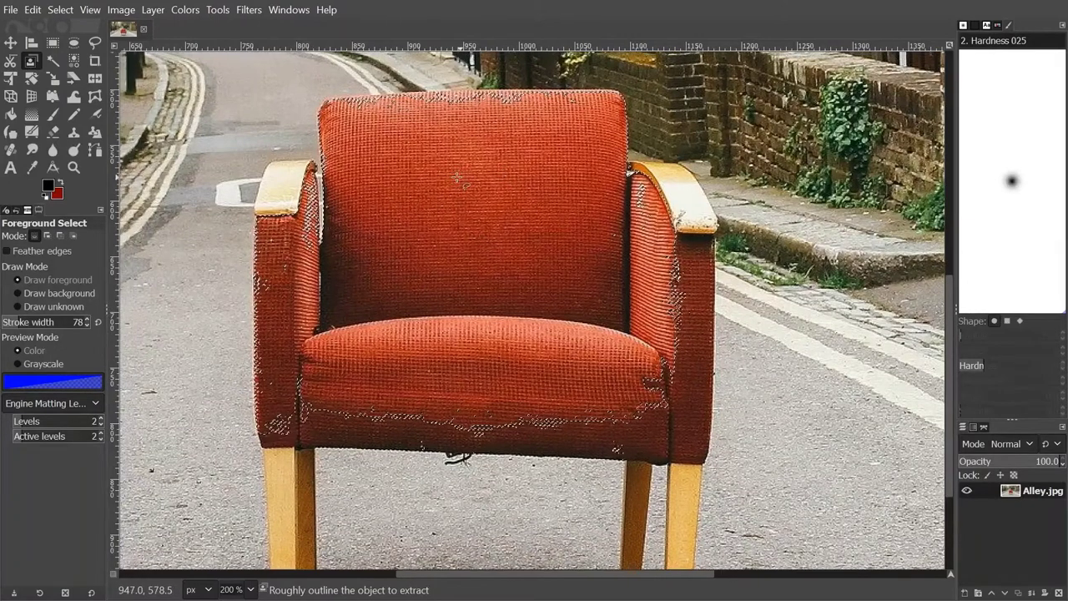
{"action": "scroll", "coordinate": [487, 75], "scroll_direction": "up", "scroll_amount": 1}
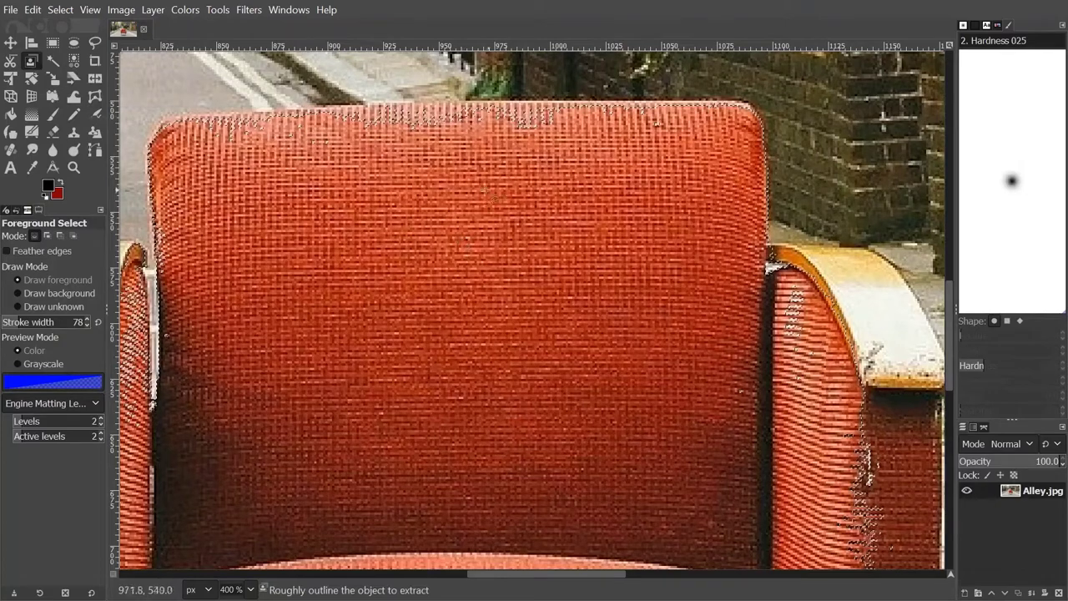
{"action": "left_click", "coordinate": [60, 9]}
{"action": "left_click", "coordinate": [80, 45]}
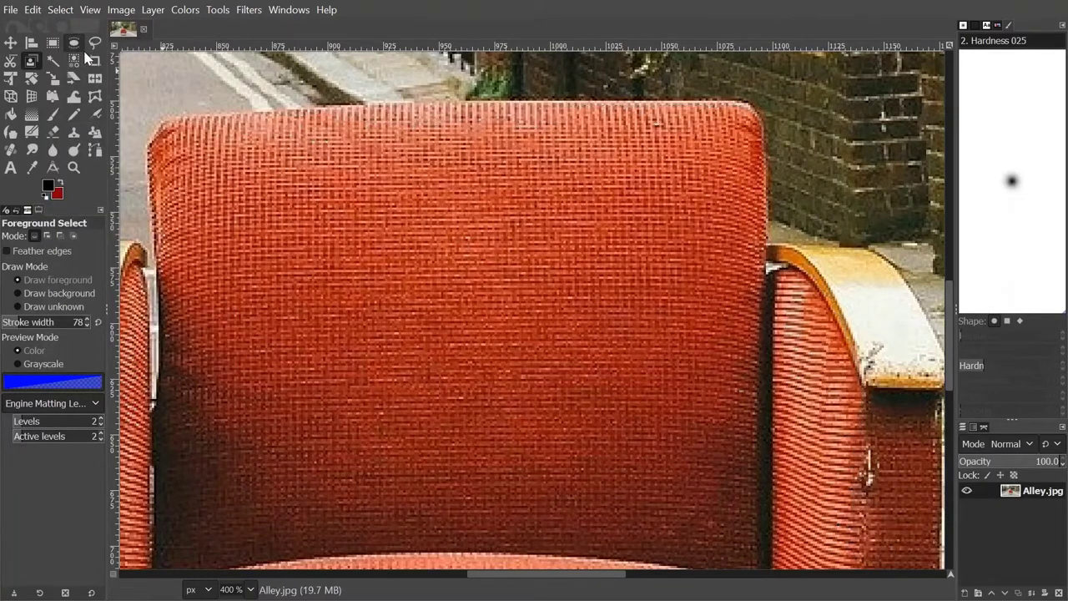
Start a path with the Paths tool, placing two anchors around the backrest's upper-left corner.
{"action": "left_click", "coordinate": [98, 147]}
{"action": "left_click_drag", "start_coordinate": [231, 360], "coordinate": [314, 286]}
{"action": "scroll", "coordinate": [314, 271], "scroll_direction": "down", "scroll_amount": 1}
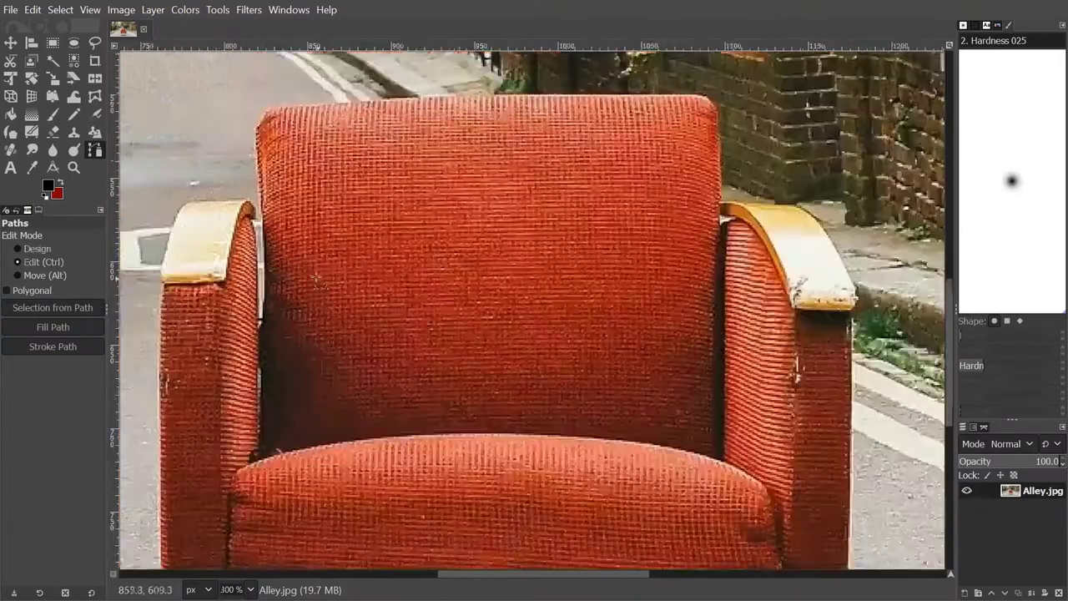
{"action": "scroll", "coordinate": [314, 271], "scroll_direction": "down", "scroll_amount": 1}
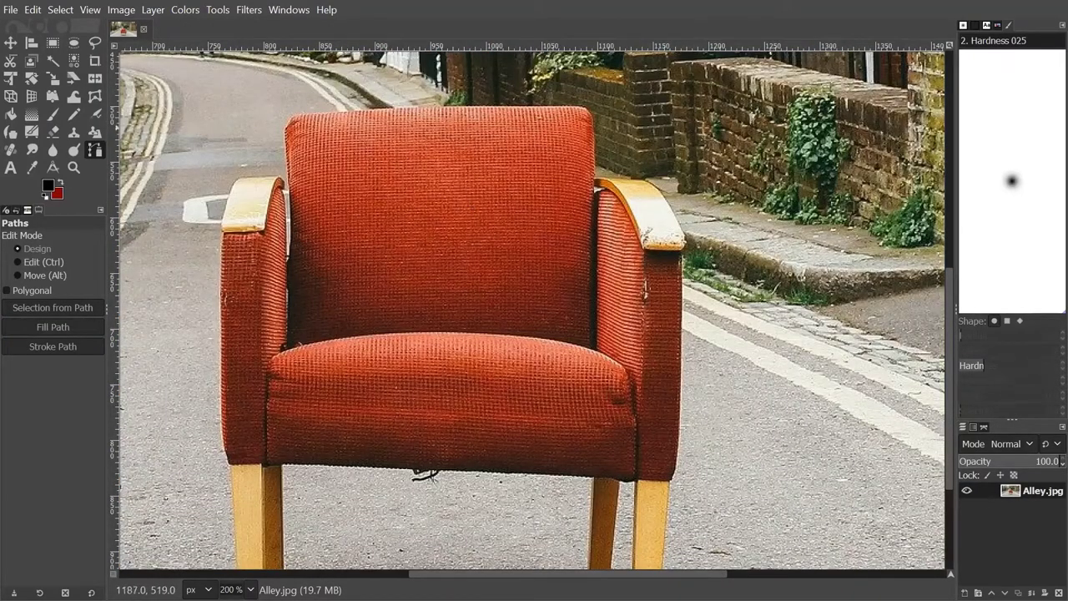
{"action": "left_click_drag", "start_coordinate": [453, 216], "coordinate": [548, 221]}
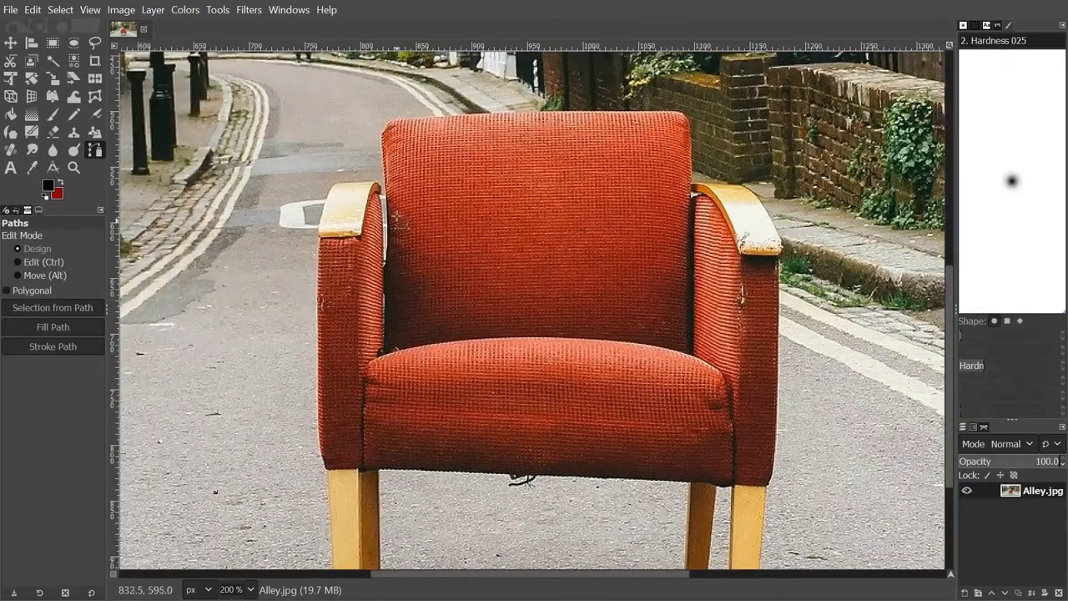
{"action": "scroll", "coordinate": [310, 187], "scroll_direction": "up", "scroll_amount": 5}
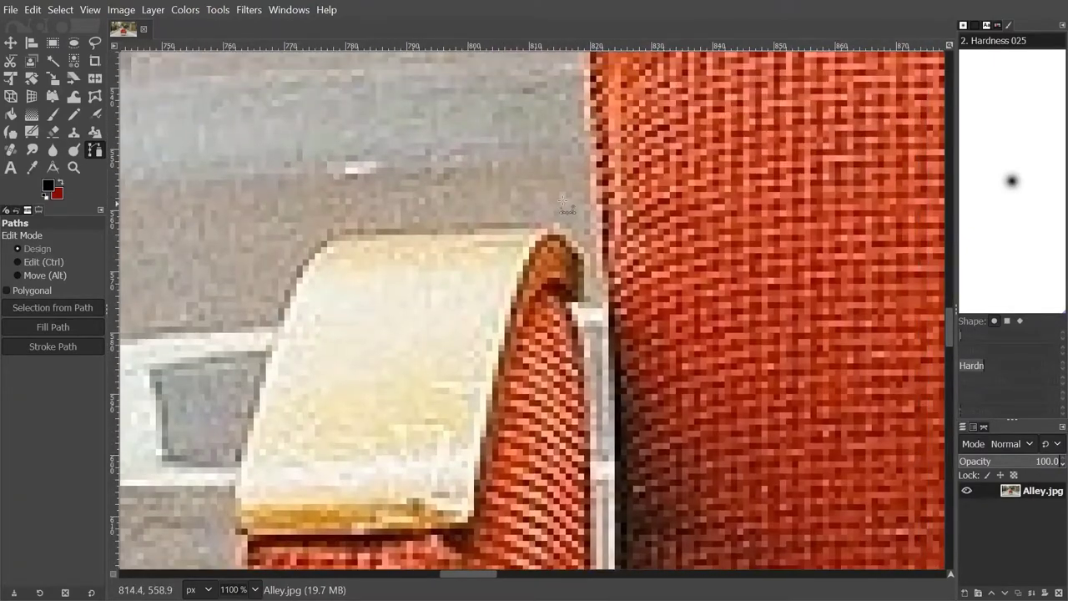
{"action": "scroll", "coordinate": [563, 200], "scroll_direction": "down", "scroll_amount": 5}
{"action": "scroll", "coordinate": [568, 167], "scroll_direction": "up", "scroll_amount": 5}
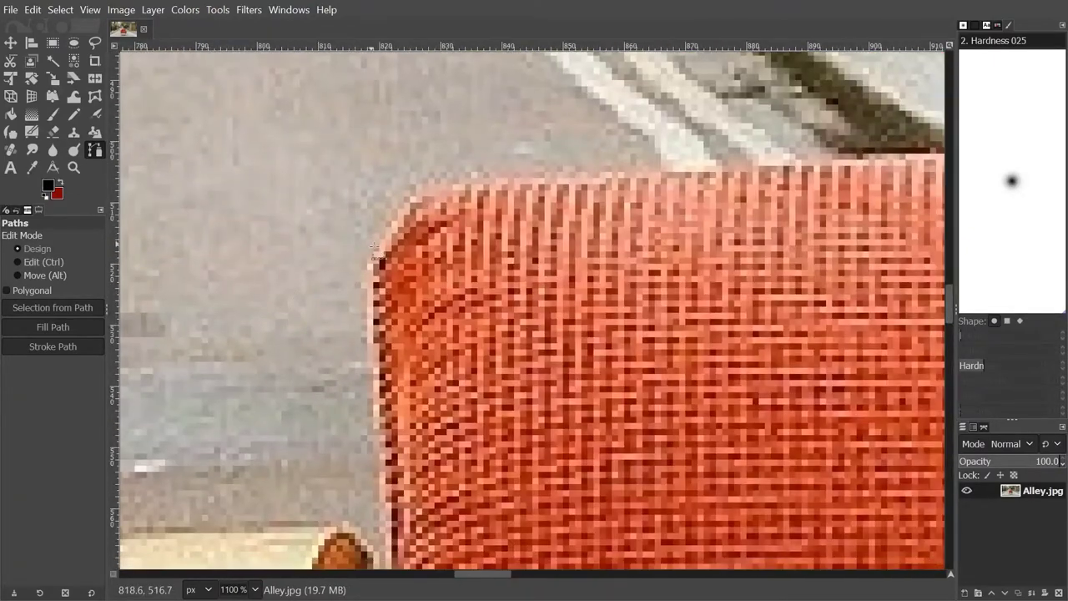
{"action": "left_click", "coordinate": [369, 257]}
{"action": "left_click", "coordinate": [413, 188]}
{"action": "left_click_drag", "start_coordinate": [414, 189], "coordinate": [176, 227]}
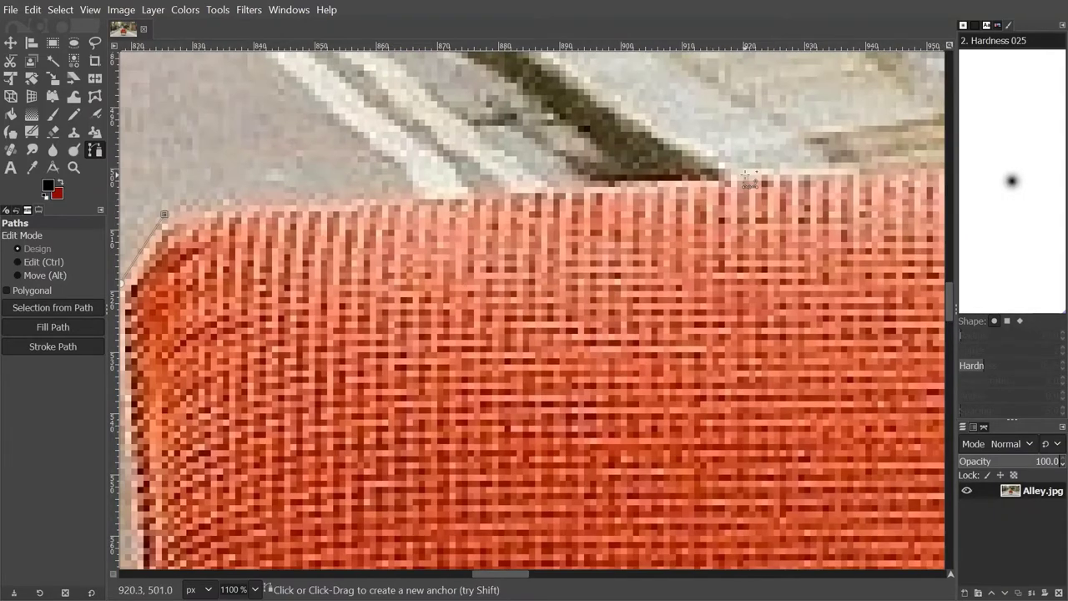
Continue the path with anchors around the backrest's upper-right corner, over the right armrest and down the chair's right side.
{"action": "scroll", "coordinate": [180, 245], "scroll_direction": "down", "scroll_amount": 3}
{"action": "left_click", "coordinate": [748, 218]}
{"action": "scroll", "coordinate": [748, 218], "scroll_direction": "up", "scroll_amount": 3}
{"action": "left_click", "coordinate": [670, 265]}
{"action": "left_click", "coordinate": [684, 337]}
{"action": "scroll", "coordinate": [680, 336], "scroll_direction": "down", "scroll_amount": 3}
{"action": "scroll", "coordinate": [814, 417], "scroll_direction": "up", "scroll_amount": 3}
{"action": "left_click", "coordinate": [701, 140]}
{"action": "left_click", "coordinate": [916, 451]}
{"action": "left_click_drag", "start_coordinate": [916, 451], "coordinate": [712, 52]}
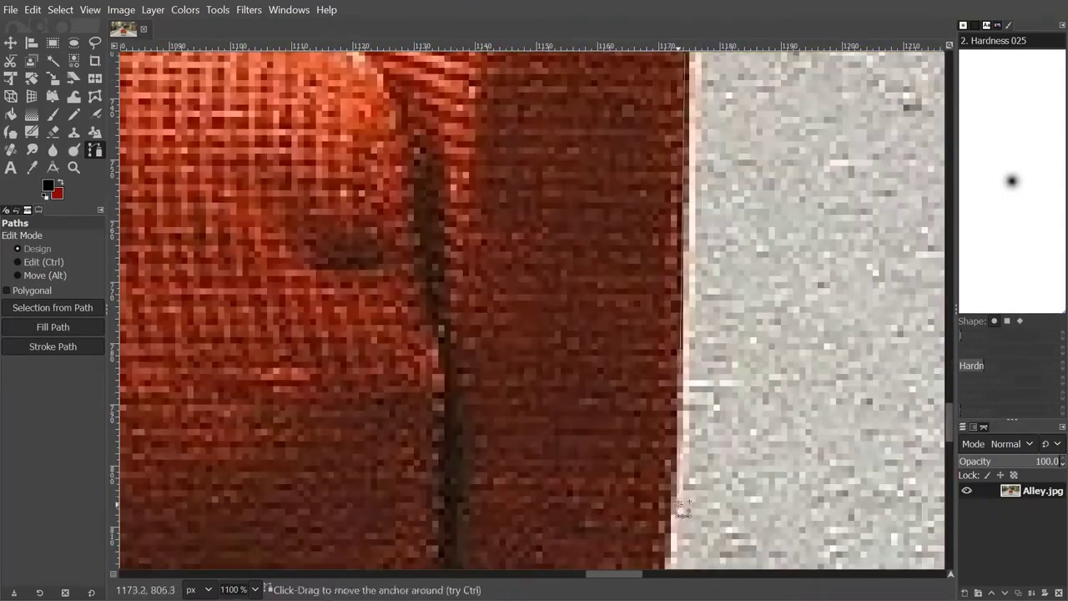
Finish the outline path around the chair and bend its segment to fit the backrest's rounded upper-right corner.
{"action": "left_click", "coordinate": [630, 214]}
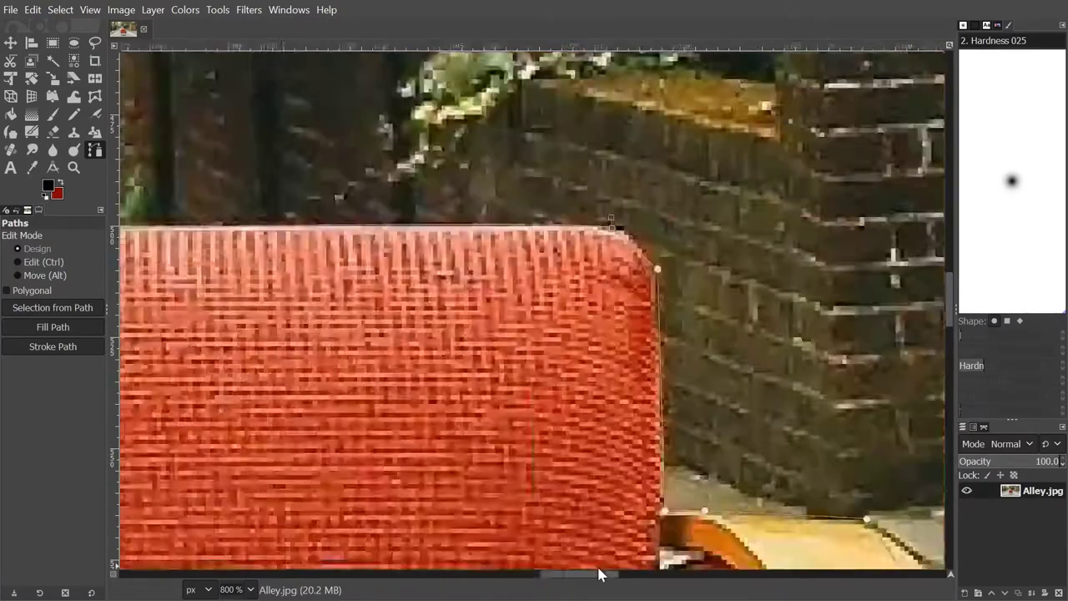
{"action": "scroll", "coordinate": [532, 246], "scroll_direction": "up", "scroll_amount": 3}
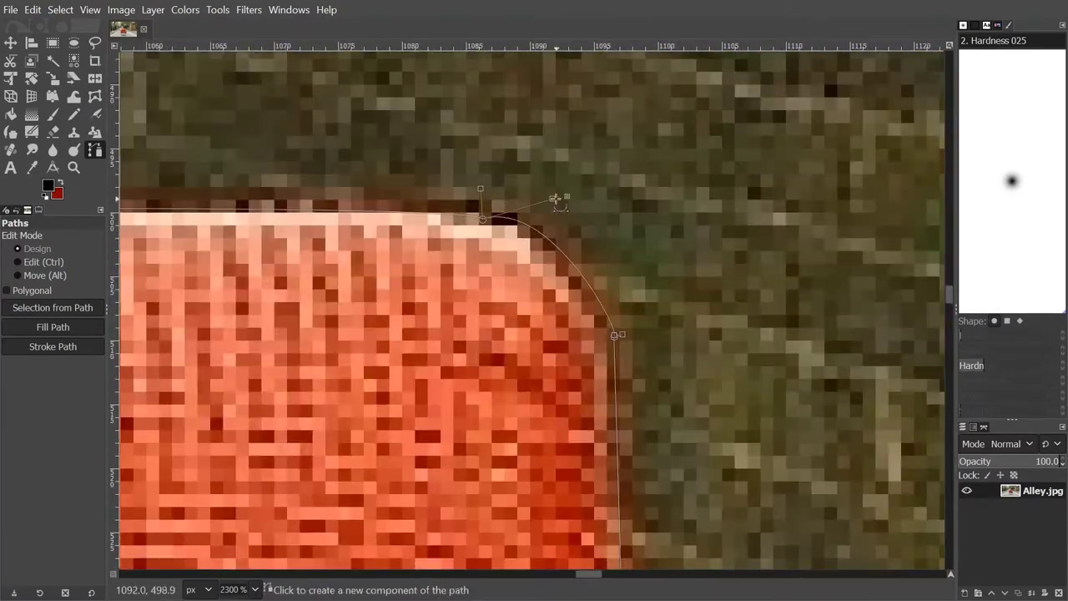
{"action": "scroll", "coordinate": [600, 297], "scroll_direction": "down", "scroll_amount": 4}
{"action": "scroll", "coordinate": [568, 453], "scroll_direction": "up", "scroll_amount": 2}
{"action": "scroll", "coordinate": [576, 150], "scroll_direction": "up", "scroll_amount": 4}
{"action": "scroll", "coordinate": [539, 255], "scroll_direction": "down", "scroll_amount": 5}
{"action": "scroll", "coordinate": [625, 441], "scroll_direction": "up", "scroll_amount": 4}
{"action": "scroll", "coordinate": [422, 202], "scroll_direction": "down", "scroll_amount": 4}
{"action": "scroll", "coordinate": [617, 309], "scroll_direction": "up", "scroll_amount": 2}
{"action": "left_click_drag", "start_coordinate": [537, 329], "coordinate": [592, 329]}
{"action": "scroll", "coordinate": [737, 291], "scroll_direction": "down", "scroll_amount": 4}
{"action": "scroll", "coordinate": [733, 462], "scroll_direction": "down", "scroll_amount": 20}
{"action": "scroll", "coordinate": [632, 269], "scroll_direction": "down", "scroll_amount": 20}
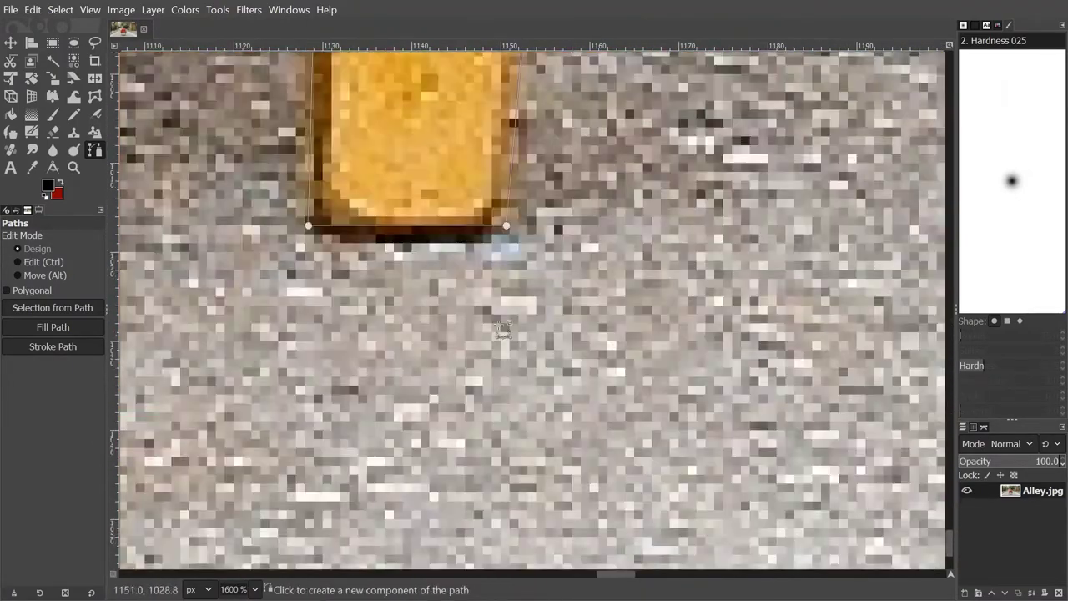
Curve the path segment to follow the bottom end of the chair's right front leg.
{"action": "scroll", "coordinate": [451, 250], "scroll_direction": "left", "scroll_amount": 3}
{"action": "scroll", "coordinate": [444, 307], "scroll_direction": "up", "scroll_amount": 13}
{"action": "scroll", "coordinate": [451, 334], "scroll_direction": "down", "scroll_amount": 7}
{"action": "scroll", "coordinate": [423, 511], "scroll_direction": "up", "scroll_amount": 16}
{"action": "scroll", "coordinate": [401, 353], "scroll_direction": "down", "scroll_amount": 10}
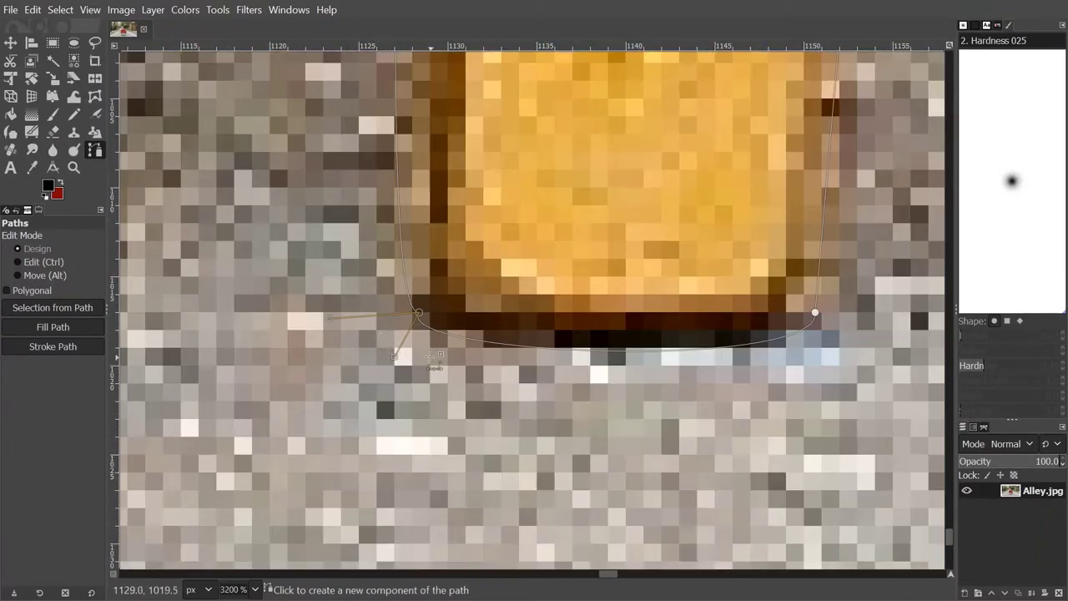
{"action": "scroll", "coordinate": [465, 392], "scroll_direction": "up", "scroll_amount": 20}
{"action": "scroll", "coordinate": [463, 391], "scroll_direction": "down", "scroll_amount": 15}
Curve the path segment to follow the bottom end of the chair's right rear leg.
{"action": "scroll", "coordinate": [475, 400], "scroll_direction": "left", "scroll_amount": 2}
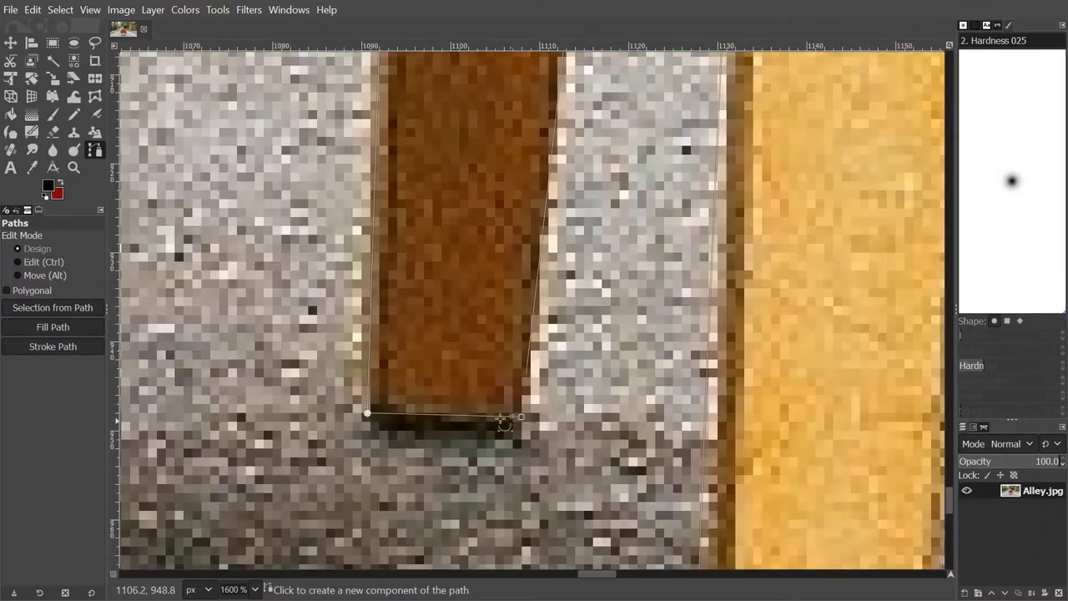
{"action": "left_click_drag", "start_coordinate": [489, 414], "coordinate": [492, 429]}
{"action": "scroll", "coordinate": [514, 439], "scroll_direction": "up", "scroll_amount": 7}
{"action": "scroll", "coordinate": [634, 467], "scroll_direction": "down", "scroll_amount": 8}
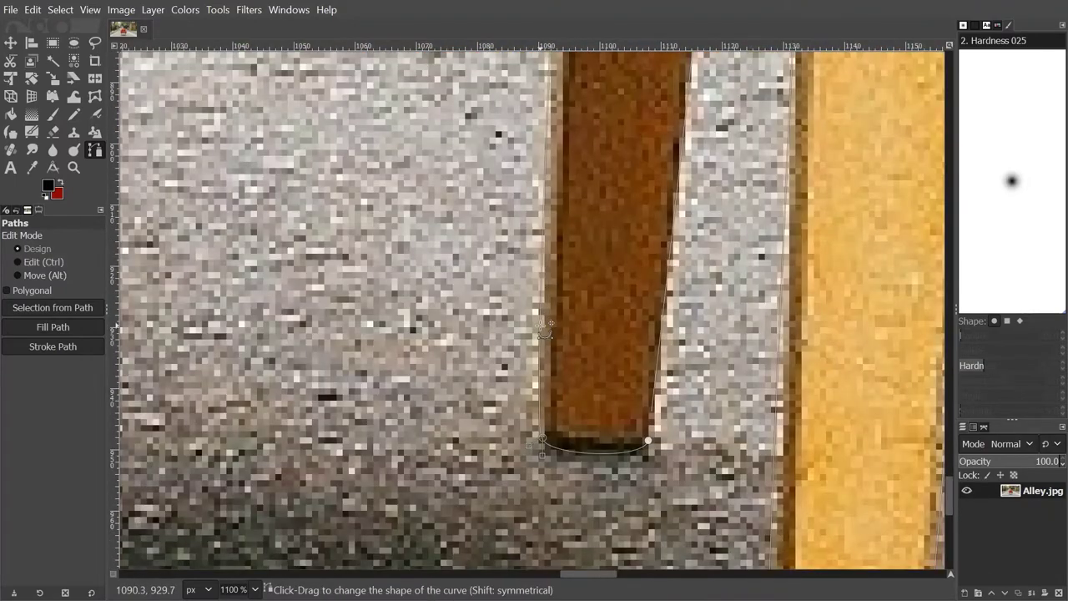
{"action": "scroll", "coordinate": [529, 454], "scroll_direction": "up", "scroll_amount": 5}
{"action": "scroll", "coordinate": [547, 334], "scroll_direction": "down", "scroll_amount": 3}
{"action": "scroll", "coordinate": [584, 398], "scroll_direction": "up", "scroll_amount": 20}
{"action": "scroll", "coordinate": [567, 359], "scroll_direction": "left", "scroll_amount": 20}
{"action": "scroll", "coordinate": [540, 302], "scroll_direction": "down", "scroll_amount": 15}
{"action": "scroll", "coordinate": [540, 302], "scroll_direction": "left", "scroll_amount": 8}
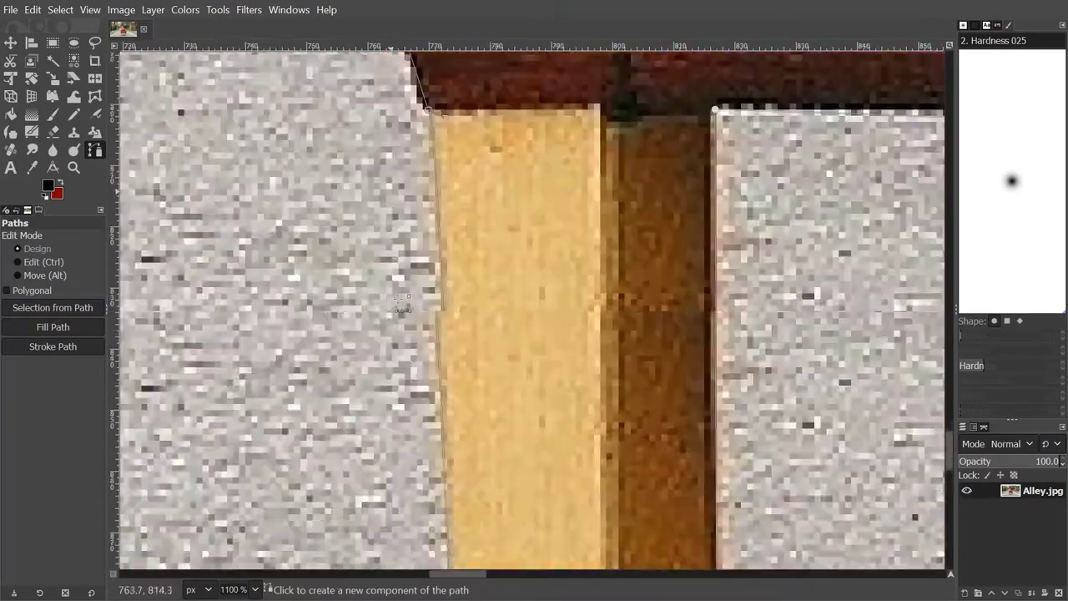
Bend the path to fit the chair's lower-left corner and the outer curve and top of the left armrest.
{"action": "scroll", "coordinate": [416, 332], "scroll_direction": "up", "scroll_amount": 2}
{"action": "scroll", "coordinate": [438, 317], "scroll_direction": "down", "scroll_amount": 15}
{"action": "scroll", "coordinate": [496, 367], "scroll_direction": "down", "scroll_amount": 2}
{"action": "scroll", "coordinate": [475, 309], "scroll_direction": "up", "scroll_amount": 15}
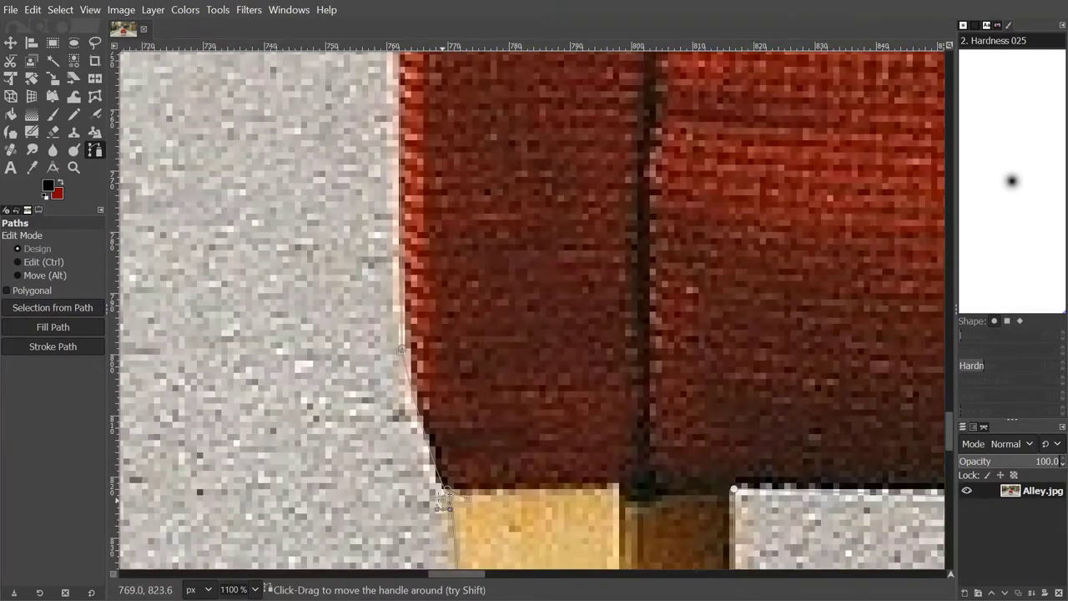
{"action": "scroll", "coordinate": [432, 491], "scroll_direction": "up", "scroll_amount": 1}
Curve the path around the inner end of the left armrest, next to the backrest.
{"action": "scroll", "coordinate": [409, 396], "scroll_direction": "up", "scroll_amount": 15}
{"action": "left_click_drag", "start_coordinate": [489, 370], "coordinate": [463, 357]}
{"action": "scroll", "coordinate": [417, 350], "scroll_direction": "down", "scroll_amount": 2}
{"action": "scroll", "coordinate": [376, 325], "scroll_direction": "up", "scroll_amount": 2}
{"action": "scroll", "coordinate": [417, 284], "scroll_direction": "right", "scroll_amount": 1}
{"action": "left_click_drag", "start_coordinate": [438, 266], "coordinate": [438, 262]}
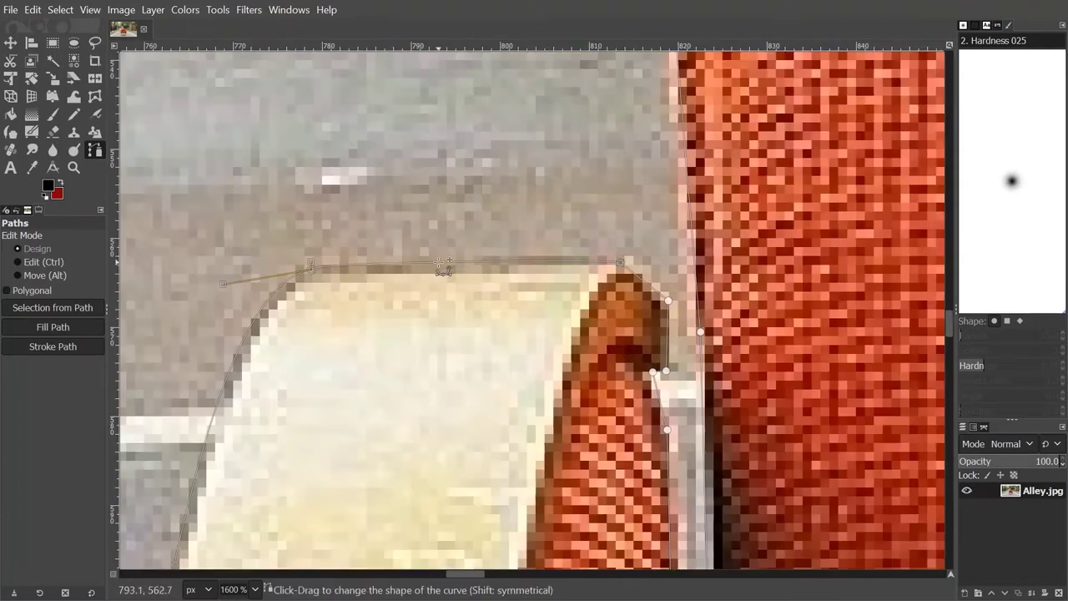
{"action": "scroll", "coordinate": [442, 265], "scroll_direction": "up", "scroll_amount": 3}
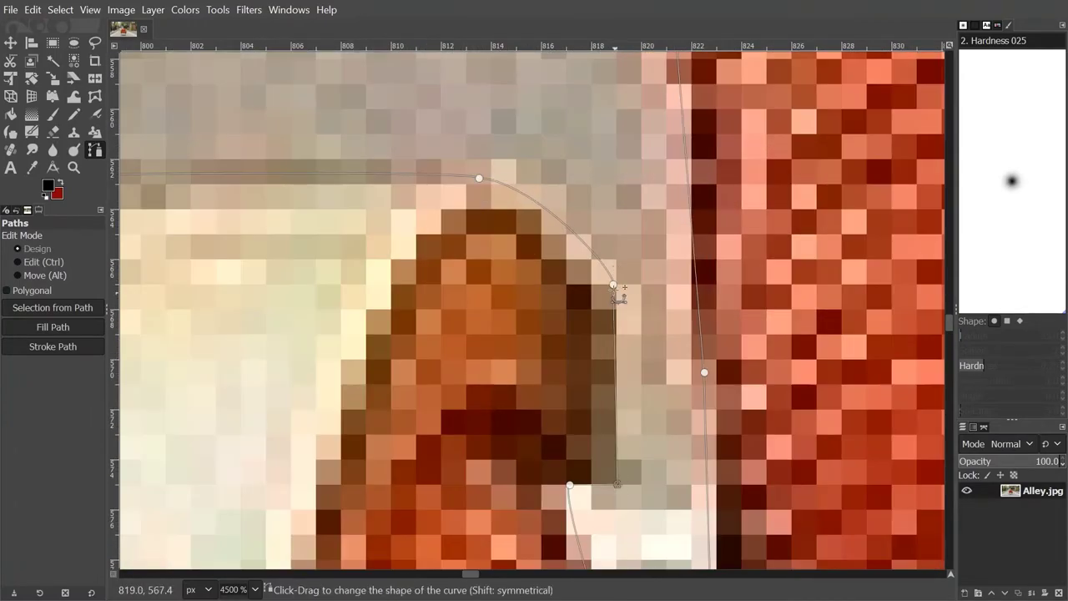
{"action": "scroll", "coordinate": [586, 280], "scroll_direction": "down", "scroll_amount": 4}
Fit the path to the small gap between the backrest and right armrest, and create a selection from the path.
{"action": "scroll", "coordinate": [617, 250], "scroll_direction": "up", "scroll_amount": 5}
{"action": "left_click_drag", "start_coordinate": [600, 321], "coordinate": [591, 318]}
{"action": "scroll", "coordinate": [590, 318], "scroll_direction": "down", "scroll_amount": 3}
{"action": "scroll", "coordinate": [322, 322], "scroll_direction": "down", "scroll_amount": 2}
{"action": "scroll", "coordinate": [525, 341], "scroll_direction": "down", "scroll_amount": 1}
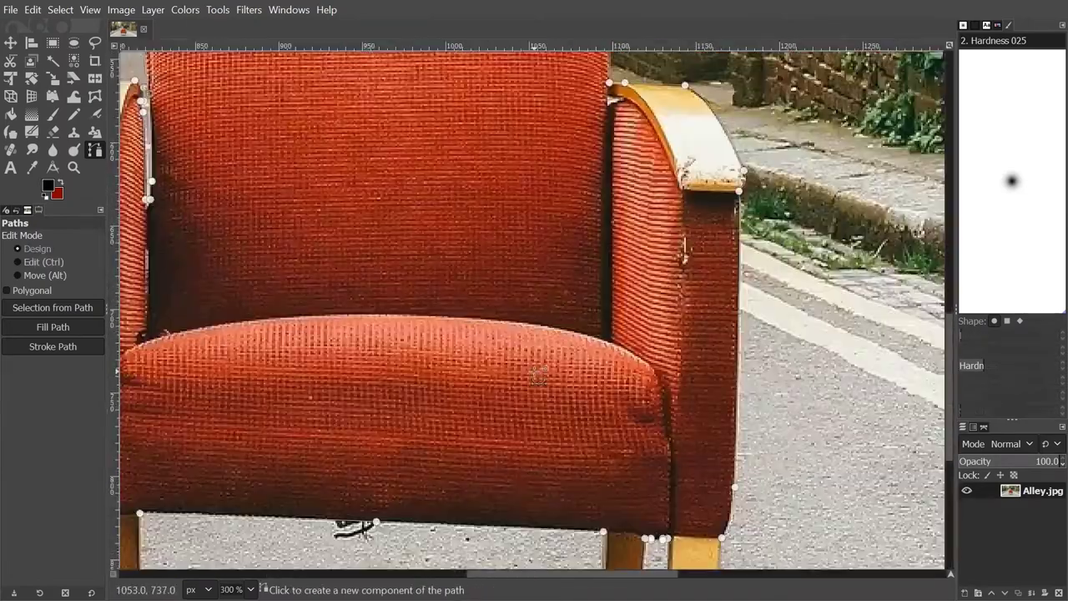
{"action": "scroll", "coordinate": [638, 95], "scroll_direction": "up", "scroll_amount": 5}
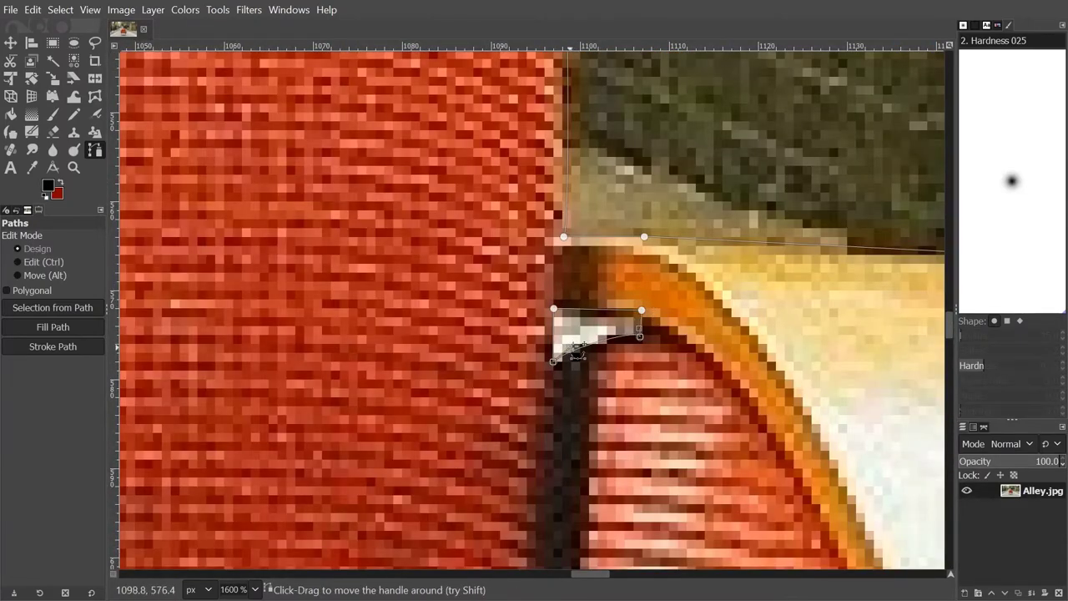
{"action": "scroll", "coordinate": [673, 331], "scroll_direction": "up", "scroll_amount": 2}
{"action": "scroll", "coordinate": [673, 425], "scroll_direction": "down", "scroll_amount": 5}
{"action": "scroll", "coordinate": [369, 440], "scroll_direction": "up", "scroll_amount": 2}
{"action": "scroll", "coordinate": [370, 439], "scroll_direction": "down", "scroll_amount": 6}
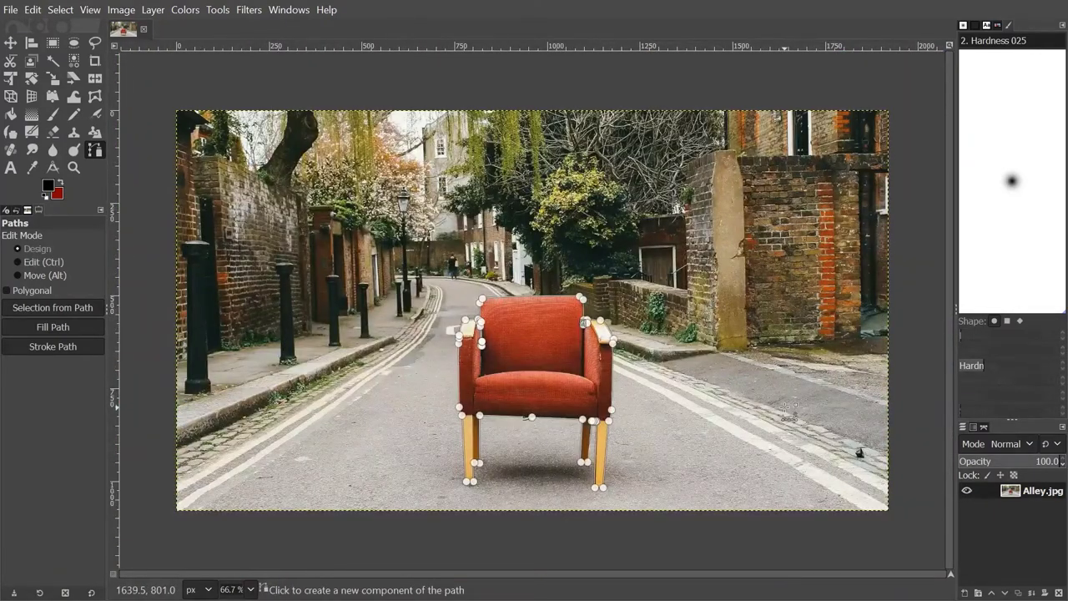
Switch to the Move tool and inspect the selection edges around the whole chair.
{"action": "left_click", "coordinate": [10, 45]}
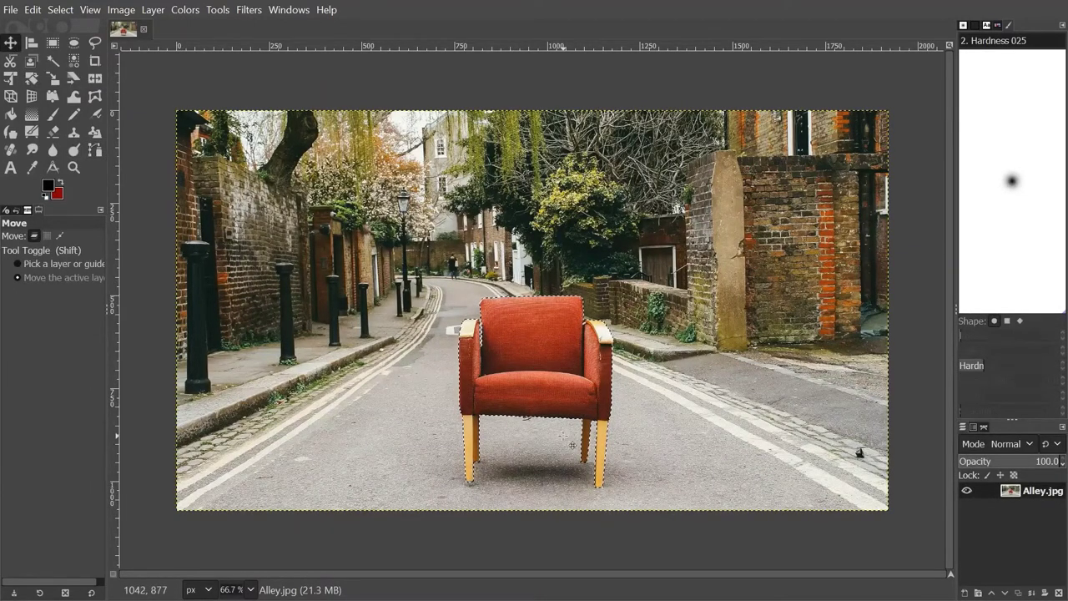
{"action": "scroll", "coordinate": [574, 445], "scroll_direction": "up", "scroll_amount": 3, "text": "ctrl"}
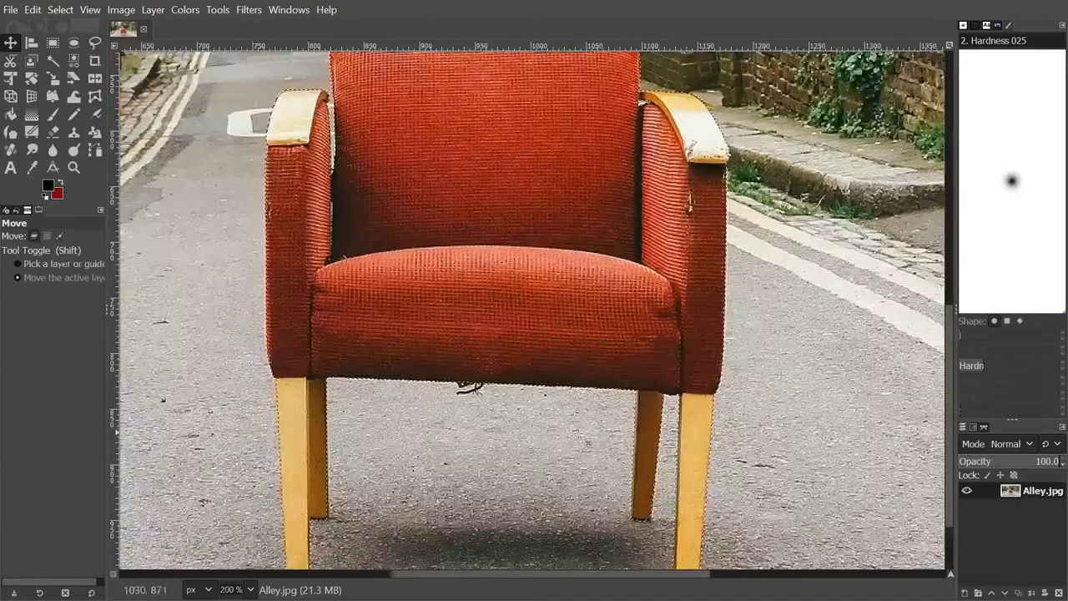
{"action": "left_click_drag", "start_coordinate": [616, 432], "coordinate": [591, 320]}
{"action": "scroll", "coordinate": [527, 432], "scroll_direction": "up", "scroll_amount": 5}
{"action": "scroll", "coordinate": [528, 433], "scroll_direction": "down", "scroll_amount": 5}
{"action": "scroll", "coordinate": [527, 432], "scroll_direction": "up", "scroll_amount": 5}
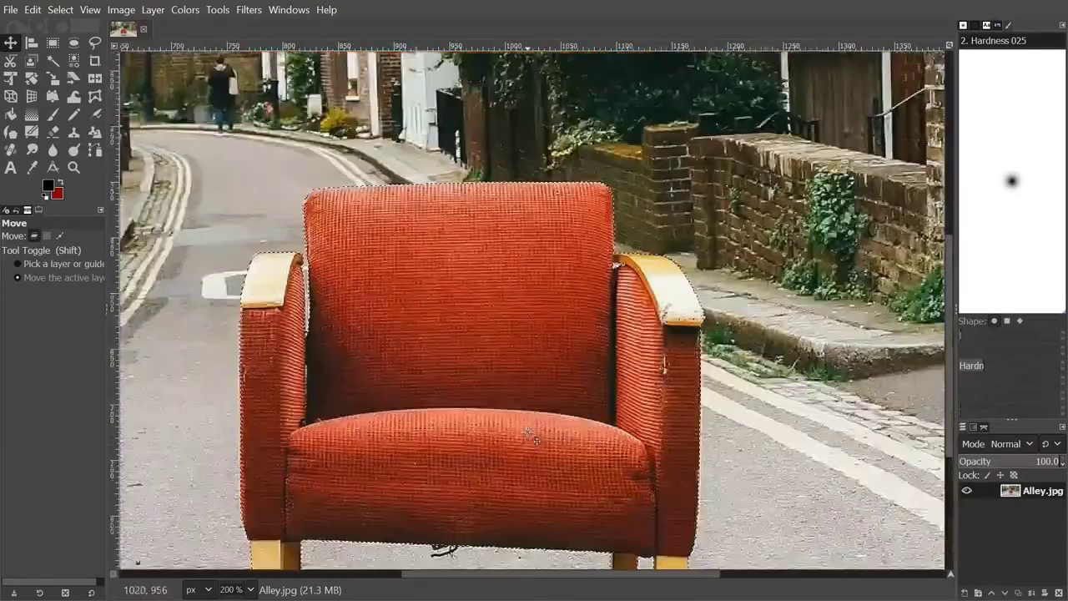
{"action": "scroll", "coordinate": [461, 286], "scroll_direction": "up", "scroll_amount": 2, "text": "ctrl"}
{"action": "scroll", "coordinate": [461, 286], "scroll_direction": "down", "scroll_amount": 3, "text": "ctrl"}
{"action": "scroll", "coordinate": [461, 286], "scroll_direction": "down", "scroll_amount": 2, "text": "ctrl"}
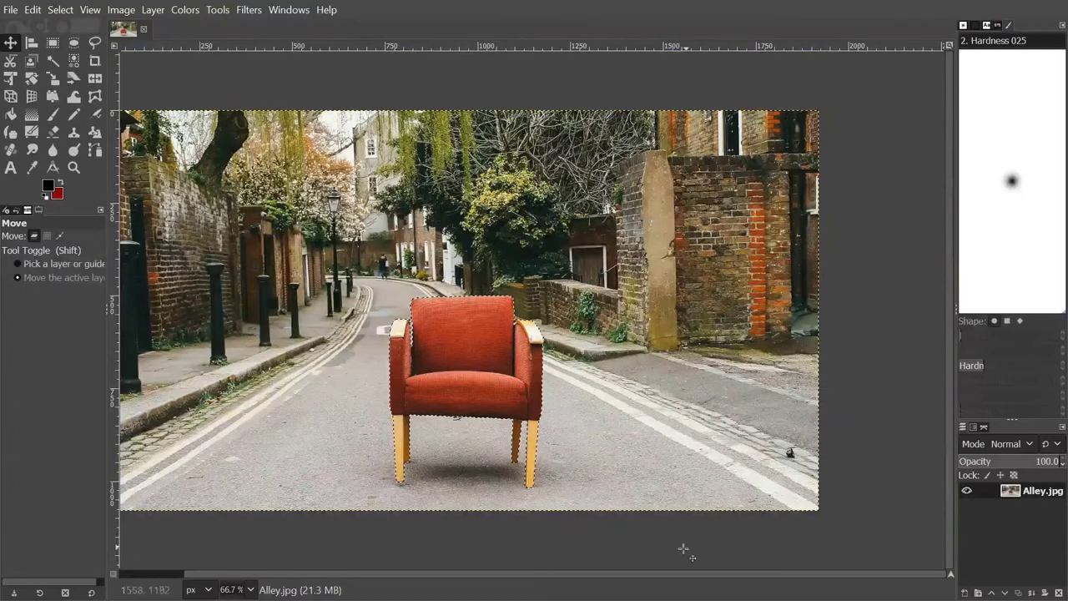
{"action": "left_click_drag", "start_coordinate": [646, 573], "coordinate": [482, 573]}
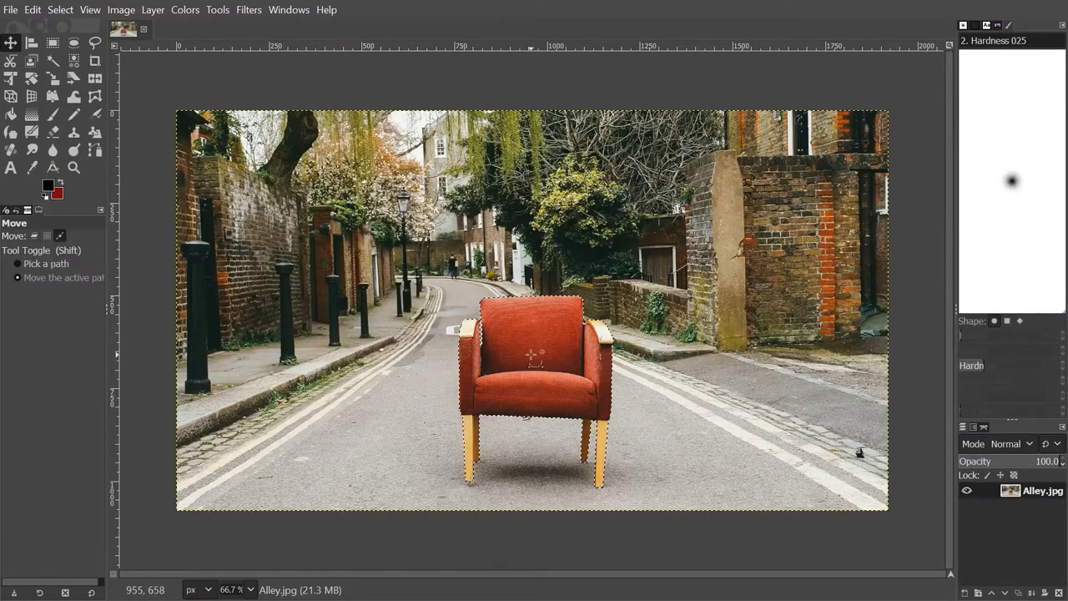
{"action": "scroll", "coordinate": [494, 350], "scroll_direction": "up", "scroll_amount": 3, "text": "ctrl"}
{"action": "scroll", "coordinate": [356, 342], "scroll_direction": "down", "scroll_amount": 1, "text": "ctrl"}
{"action": "left_click_drag", "start_coordinate": [356, 342], "coordinate": [460, 579]}
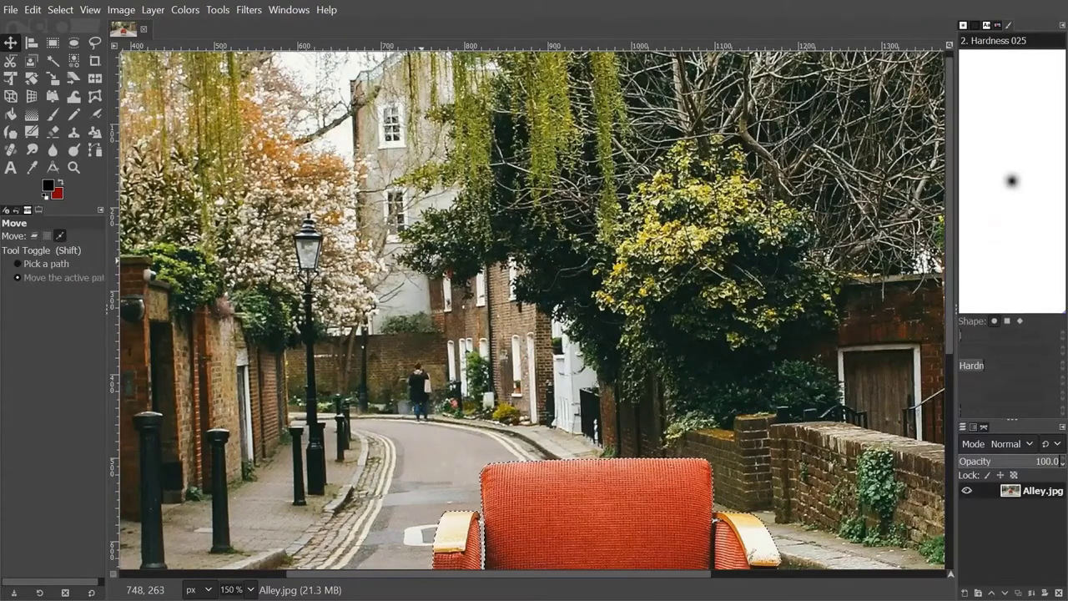
{"action": "scroll", "coordinate": [421, 238], "scroll_direction": "down", "scroll_amount": 1, "text": "ctrl"}
{"action": "scroll", "coordinate": [421, 237], "scroll_direction": "down", "scroll_amount": 2}
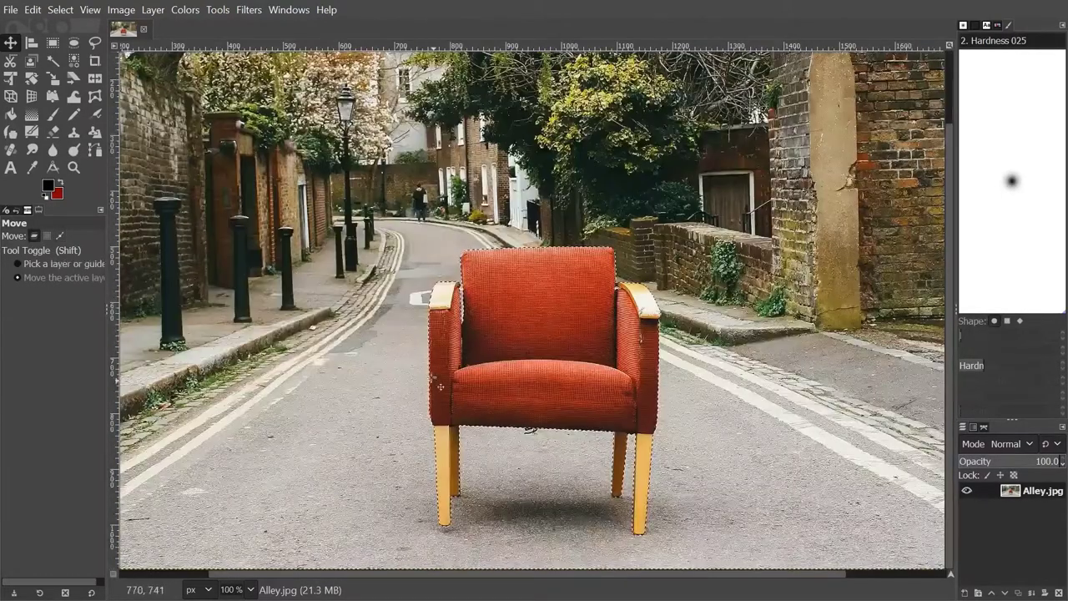
{"action": "scroll", "coordinate": [419, 367], "scroll_direction": "down", "scroll_amount": 1, "text": "ctrl"}
{"action": "scroll", "coordinate": [427, 400], "scroll_direction": "up", "scroll_amount": 1}
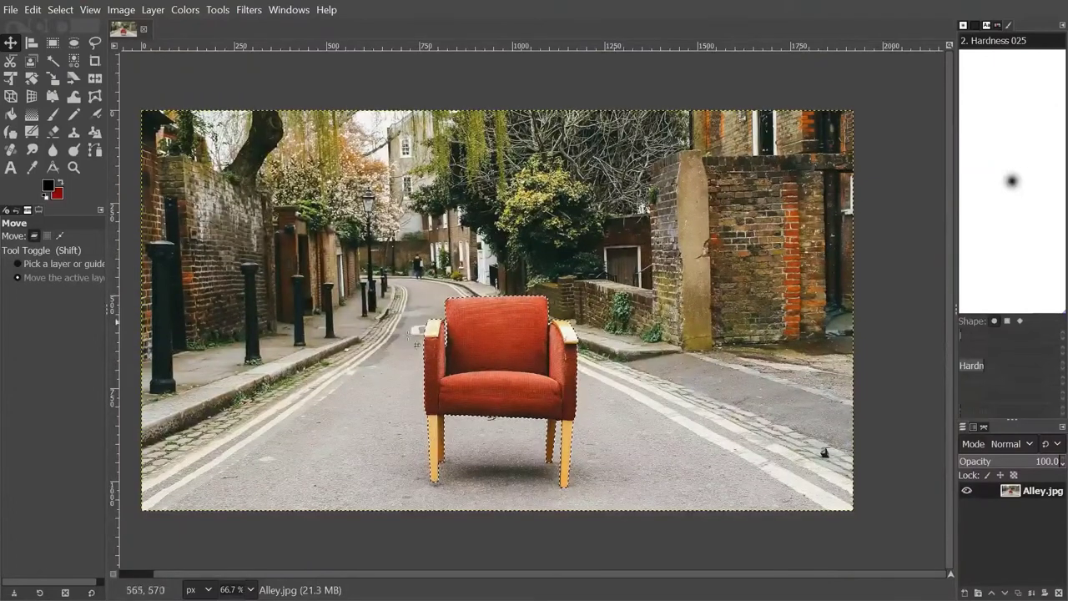
{"action": "scroll", "coordinate": [585, 575], "scroll_direction": "left", "scroll_amount": 1}
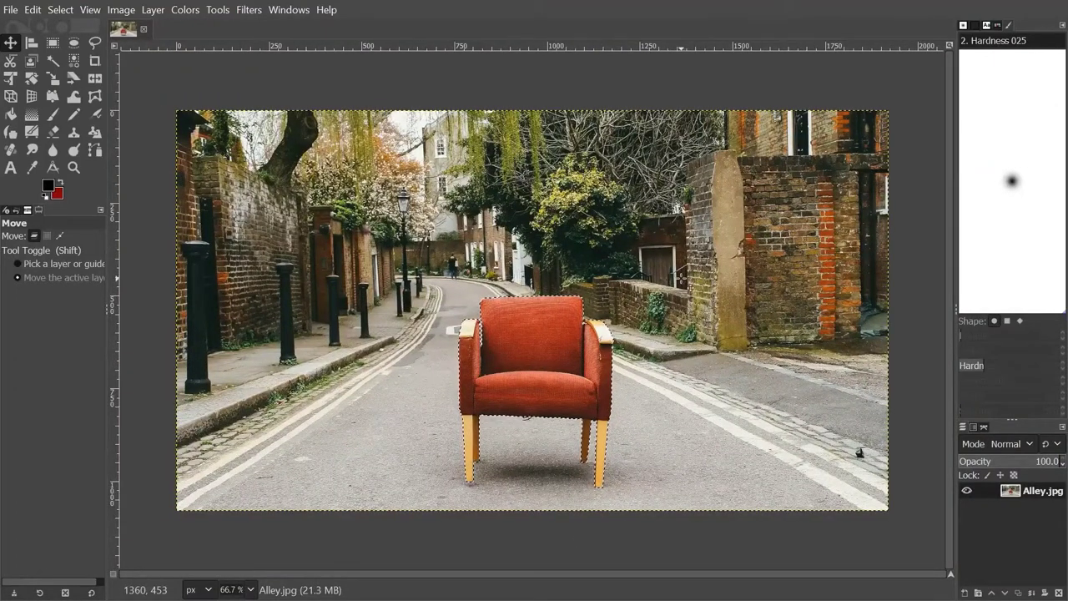
Try cutting the selected chair out of the Alley.jpg layer, and undo the cut.
{"action": "key", "text": "ctrl"}
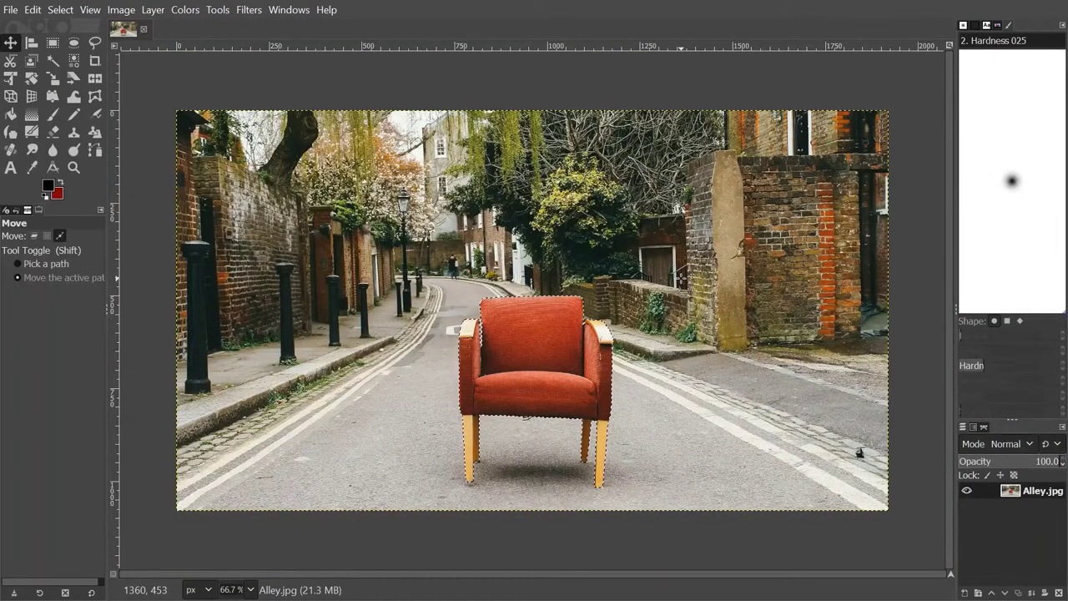
{"action": "key", "text": "ctrl+x"}
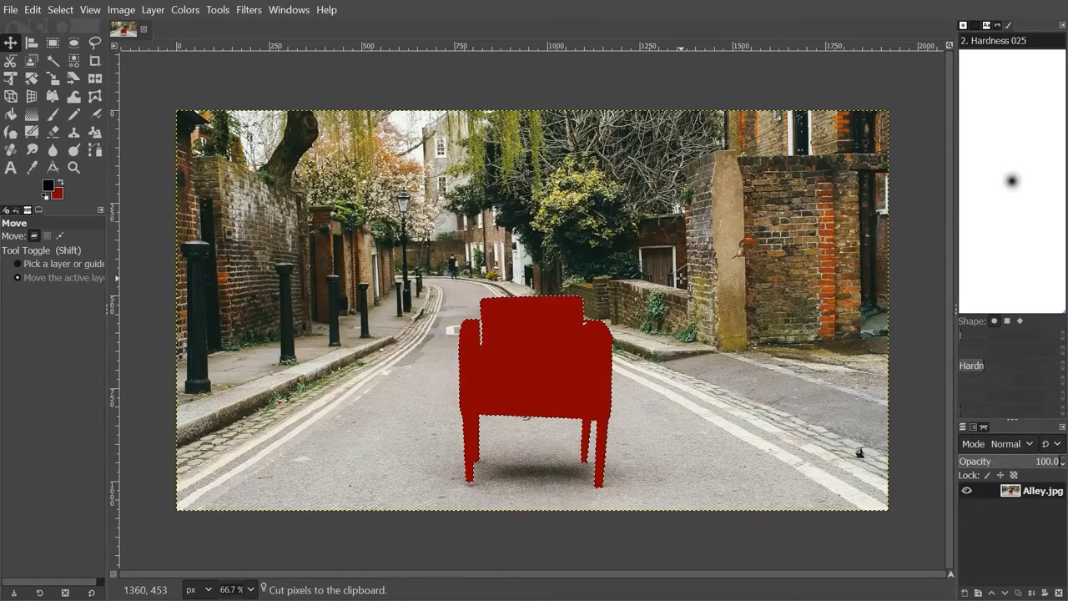
{"action": "key", "text": "ctrl"}
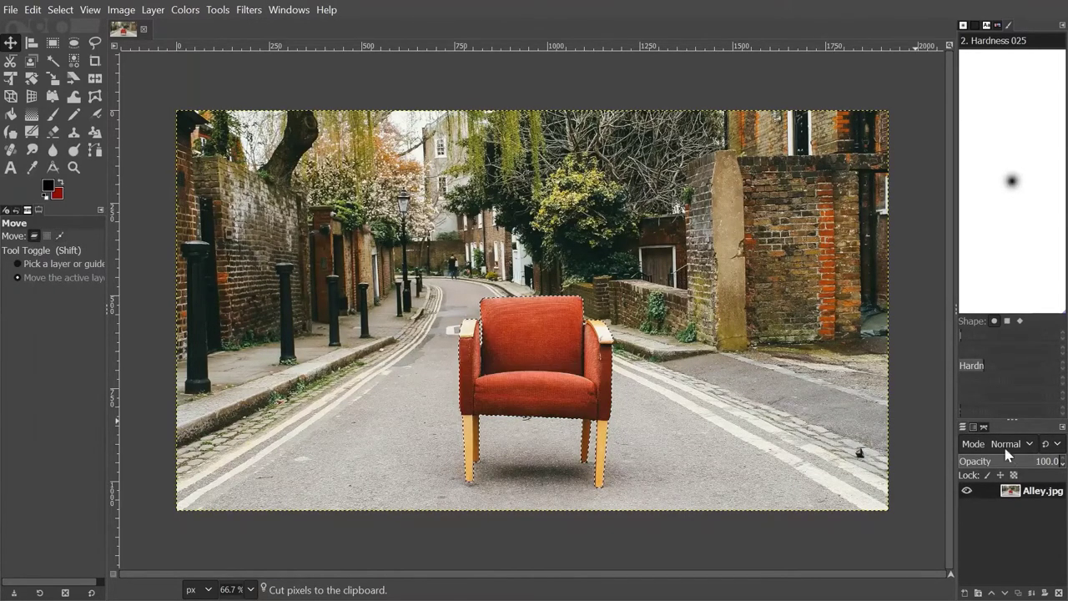
Add an alpha channel to the Alley.jpg layer, and cut and paste the selected chair onto a new layer.
{"action": "right_click", "coordinate": [1009, 494]}
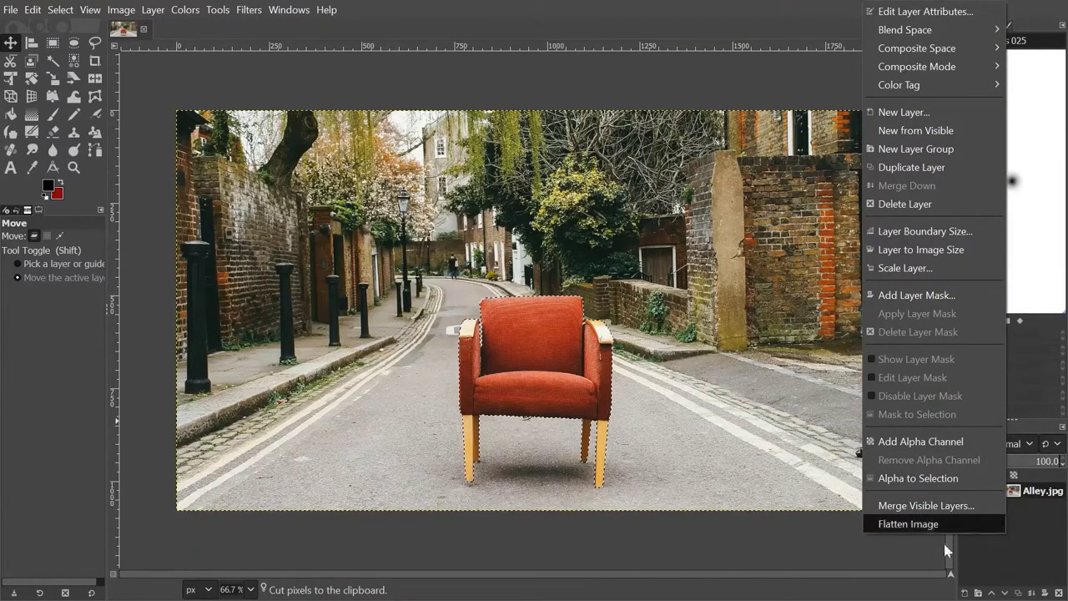
{"action": "left_click", "coordinate": [985, 443]}
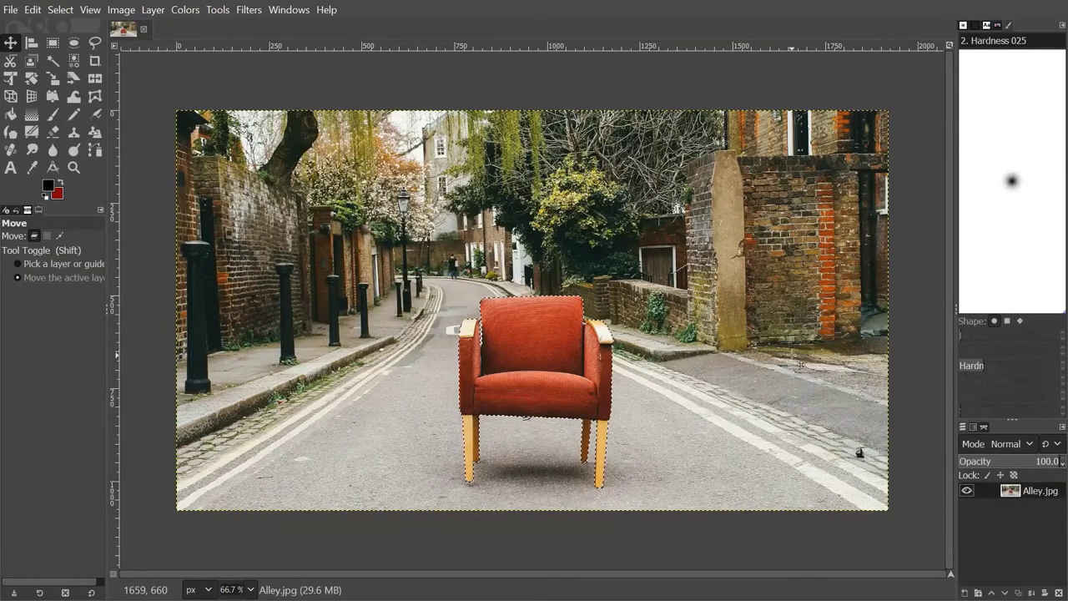
{"action": "key", "text": "ctrl+x"}
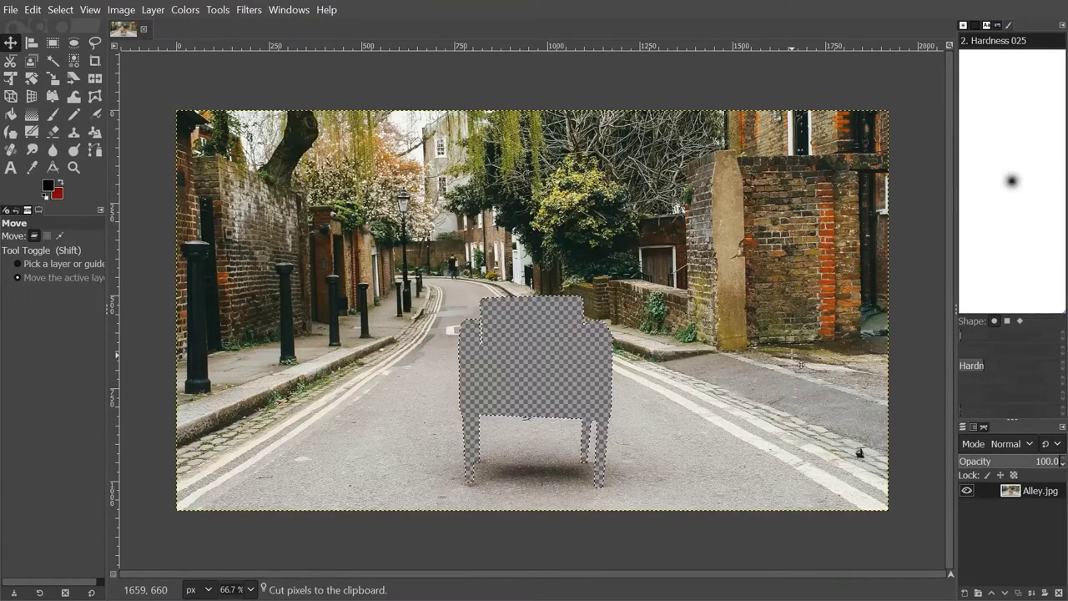
{"action": "key", "text": "ctrl+v"}
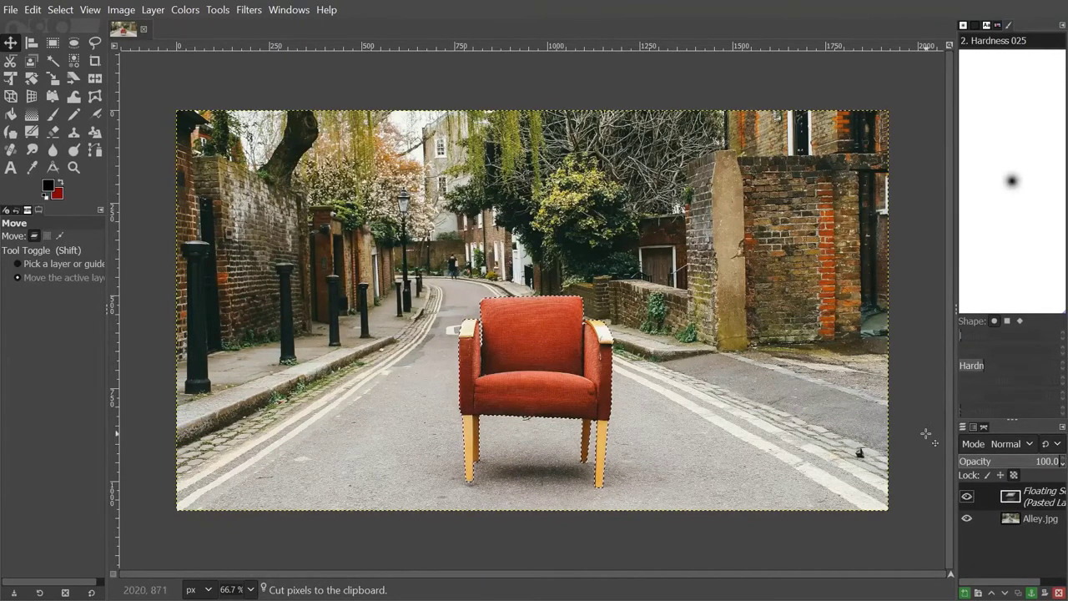
{"action": "left_click", "coordinate": [965, 594]}
Check the cutout by toggling the visibility of the chair layer and the Alley.jpg layer.
{"action": "scroll", "coordinate": [589, 367], "scroll_direction": "up", "scroll_amount": 3}
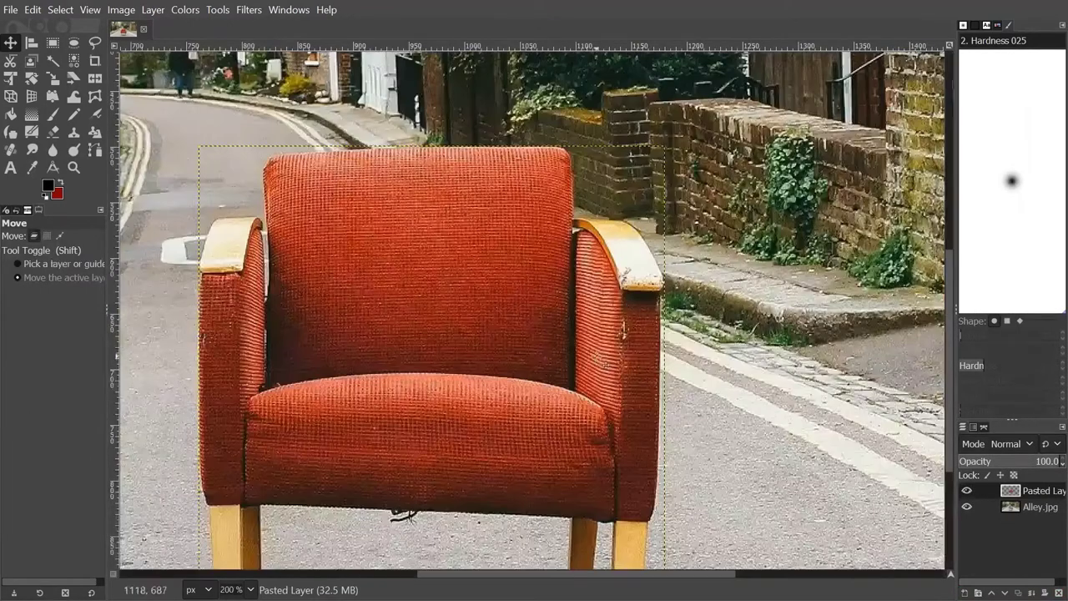
{"action": "key", "text": "ctrl"}
{"action": "key", "text": "shift+ctrl+j"}
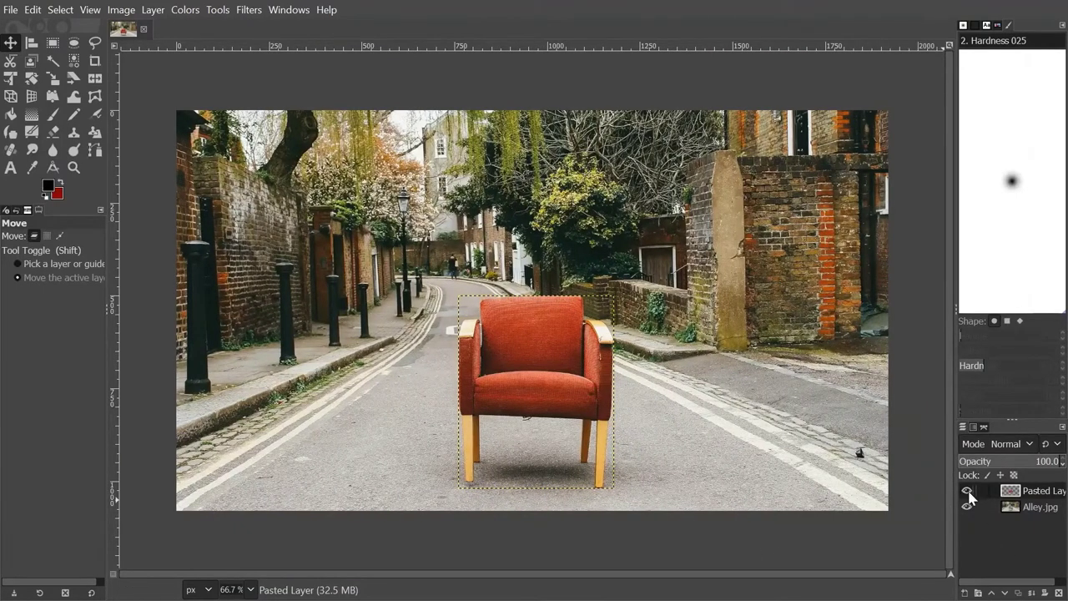
{"action": "left_click", "coordinate": [967, 490]}
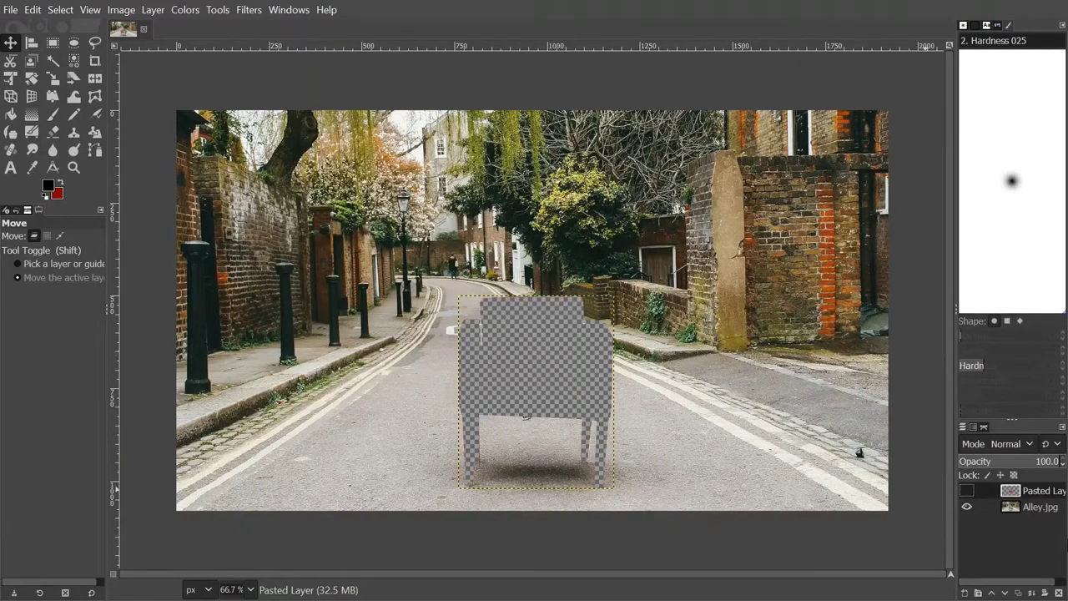
{"action": "left_click", "coordinate": [967, 490]}
{"action": "left_click", "coordinate": [966, 507]}
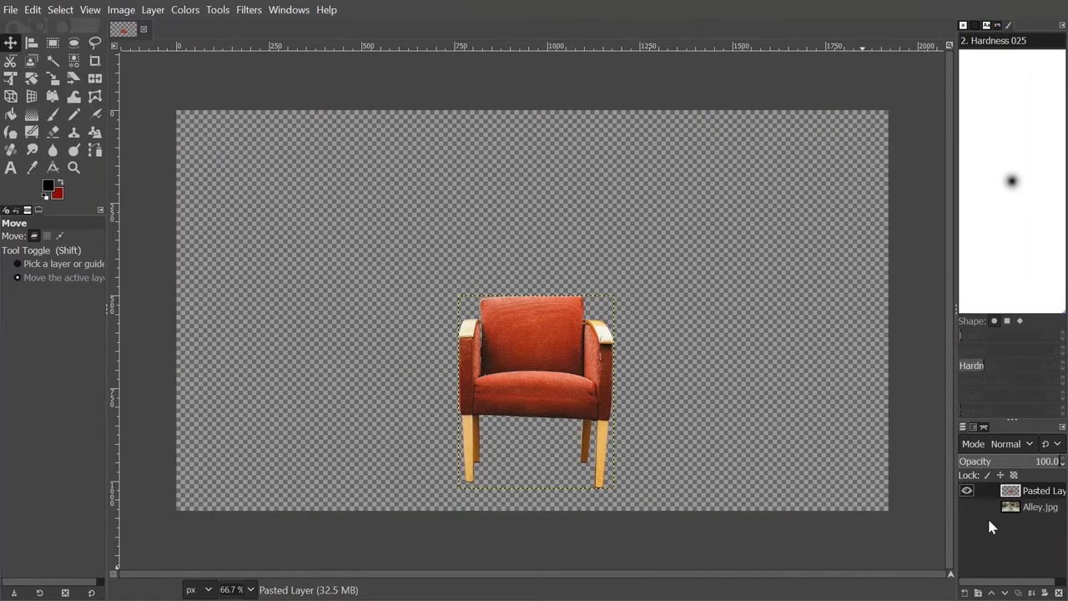
{"action": "left_click", "coordinate": [966, 507]}
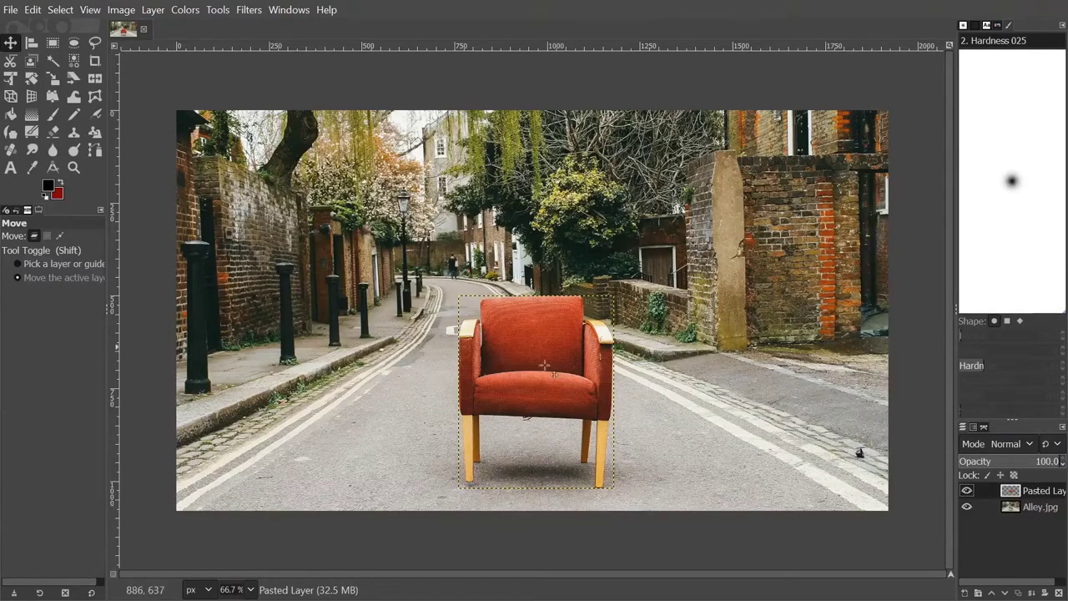
Try moving the chair layer up over the street background, and undo the move.
{"action": "left_click_drag", "start_coordinate": [598, 355], "coordinate": [444, 177]}
{"action": "key", "text": "ctrl+z"}
{"action": "left_click", "coordinate": [10, 9]}
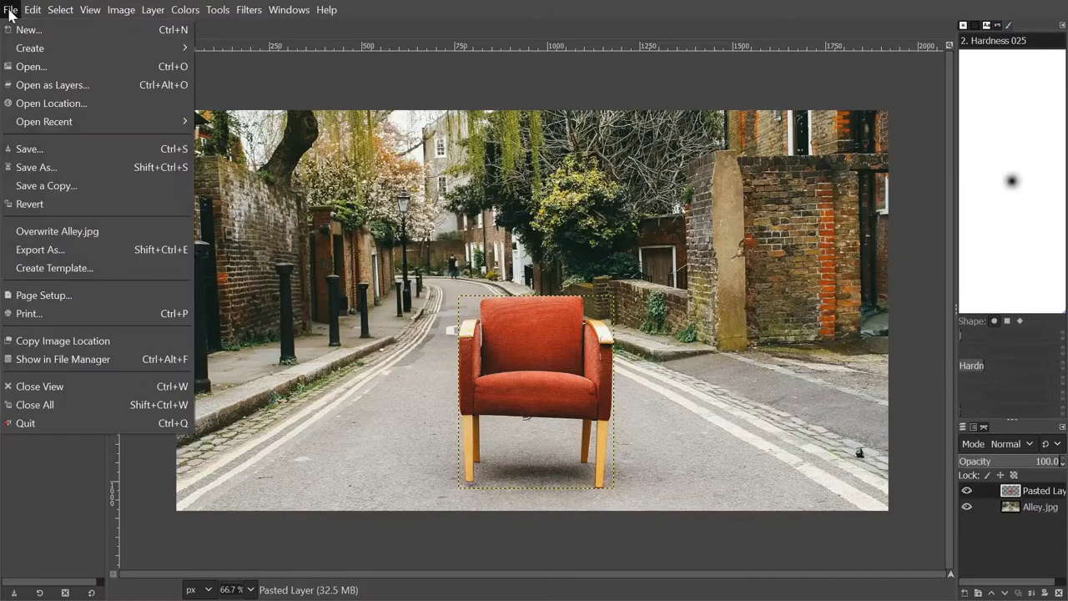
{"action": "left_click", "coordinate": [25, 66]}
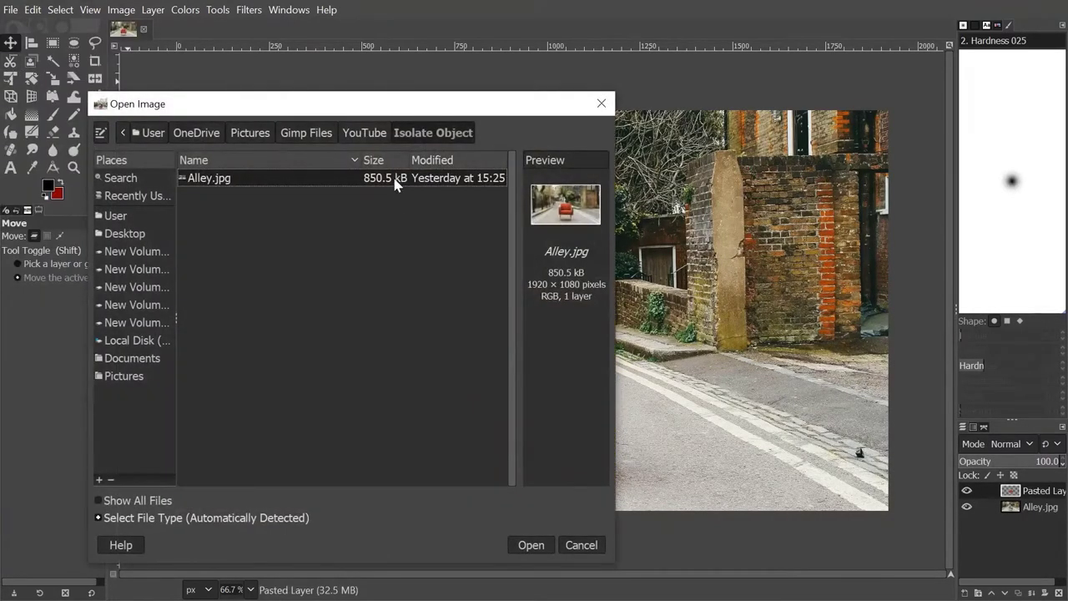
{"action": "left_click", "coordinate": [580, 544]}
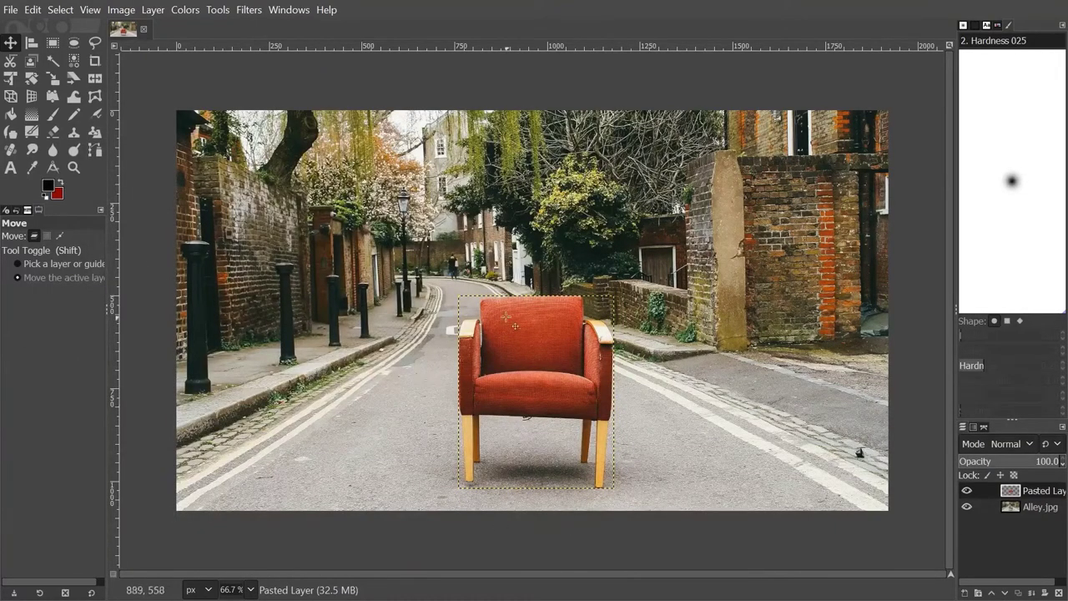